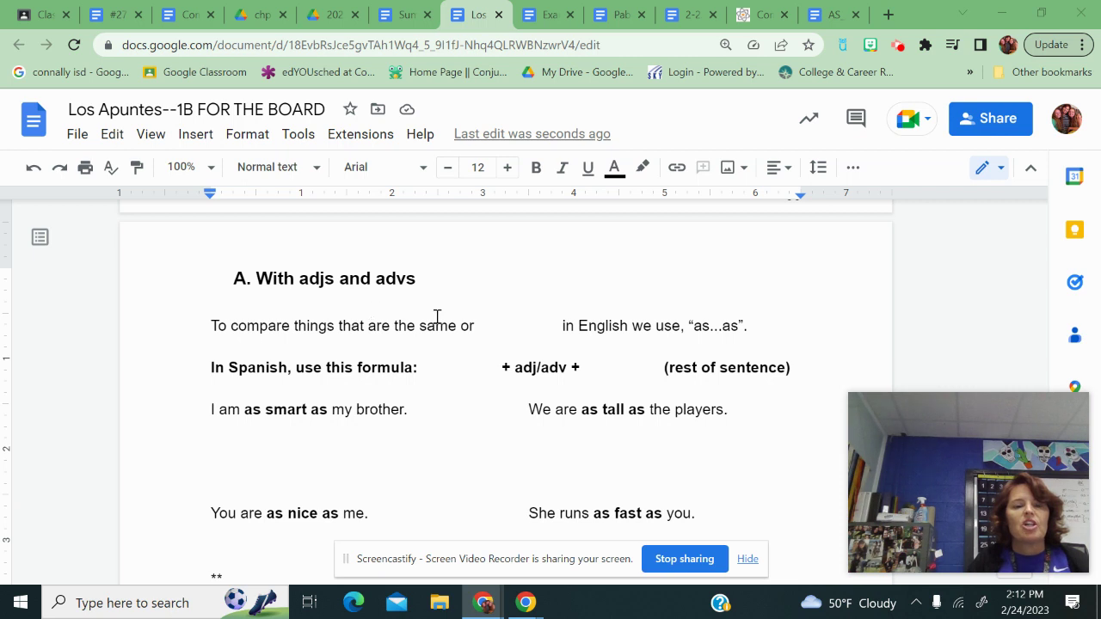
Fill the blank after 'same or' with EQUAL, then highlight EQUAL and the 'as smart as' phrase
{"action": "left_click", "coordinate": [481, 325]}
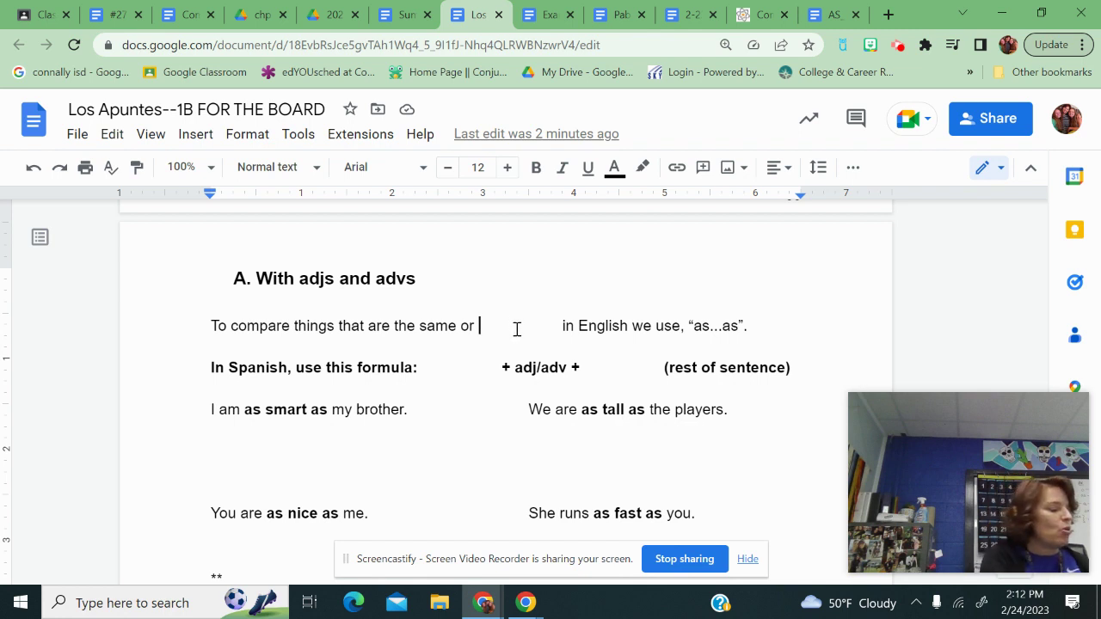
{"action": "type", "text": "EQUAL"}
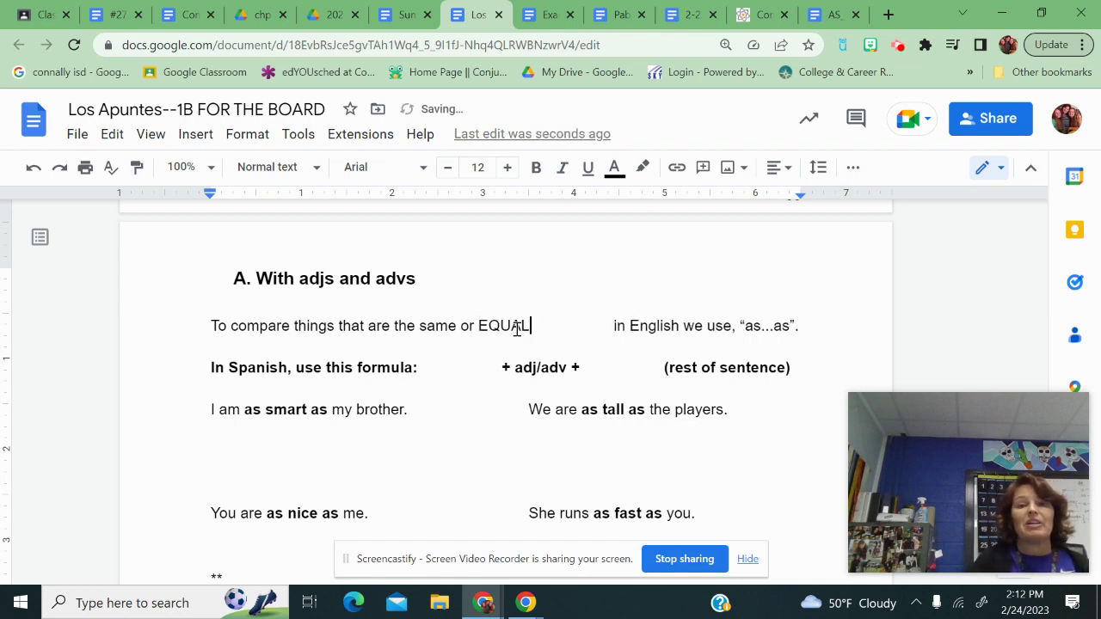
{"action": "left_click_drag", "start_coordinate": [474, 325], "coordinate": [545, 325]}
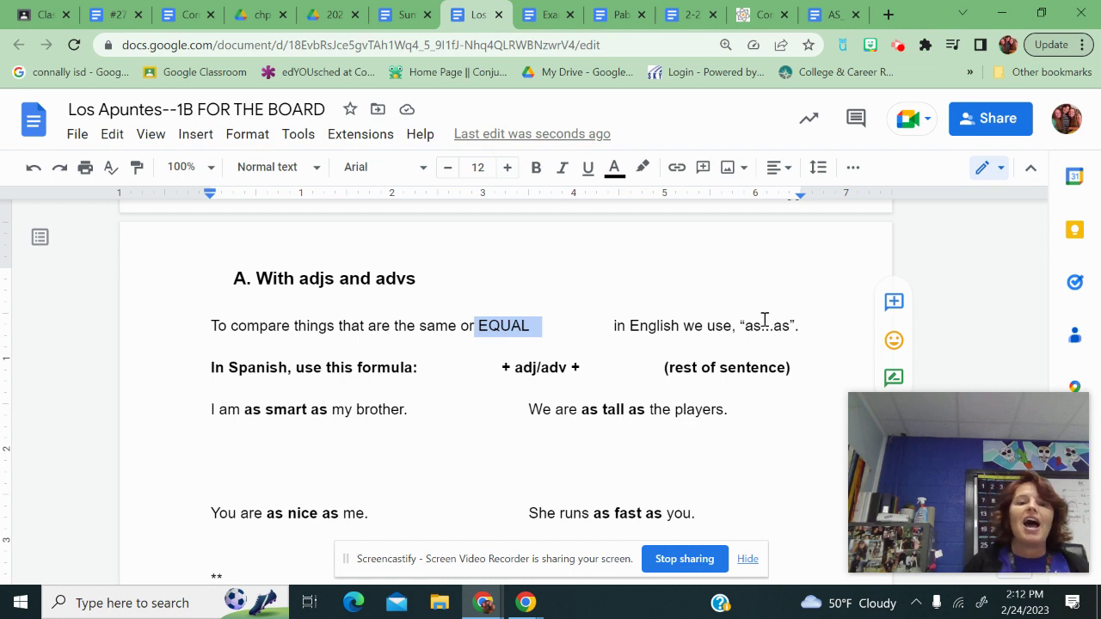
{"action": "left_click_drag", "start_coordinate": [242, 411], "coordinate": [328, 414]}
Complete the formula with 'tan (as)' before and 'como (as)' after '+ adj/adv +'
{"action": "left_click", "coordinate": [446, 367]}
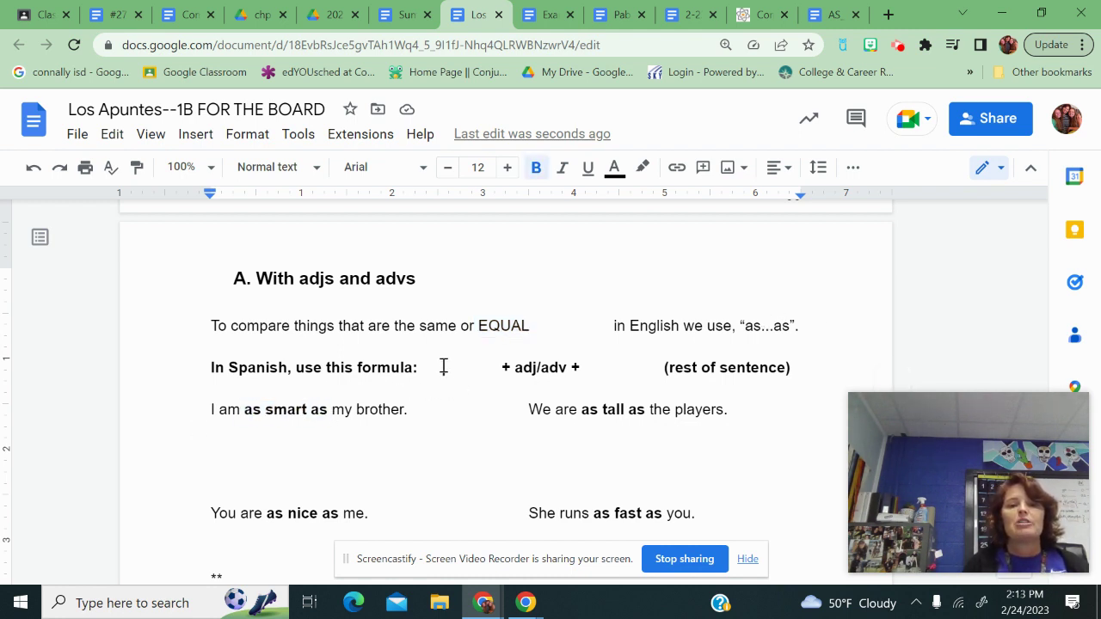
{"action": "type", "text": "tan"}
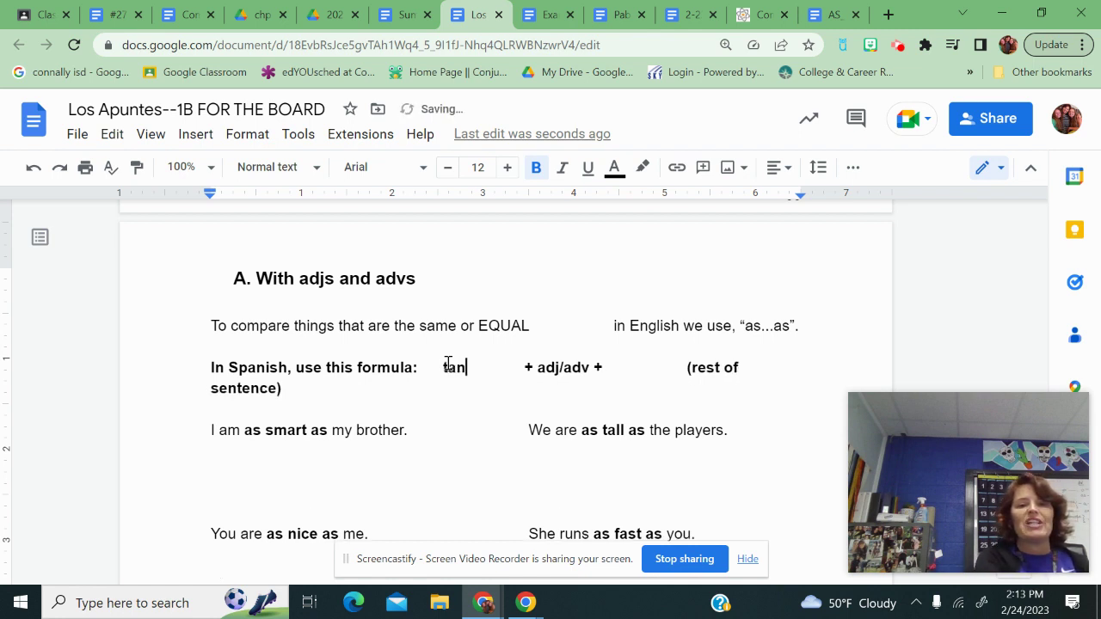
{"action": "type", "text": " (as"}
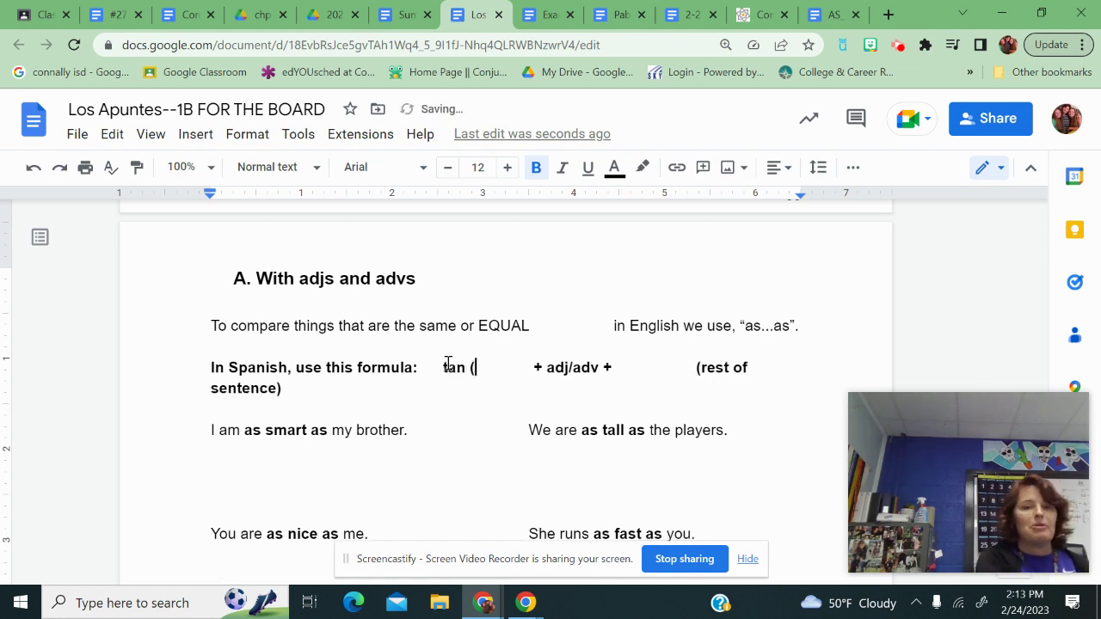
{"action": "type", "text": ")"}
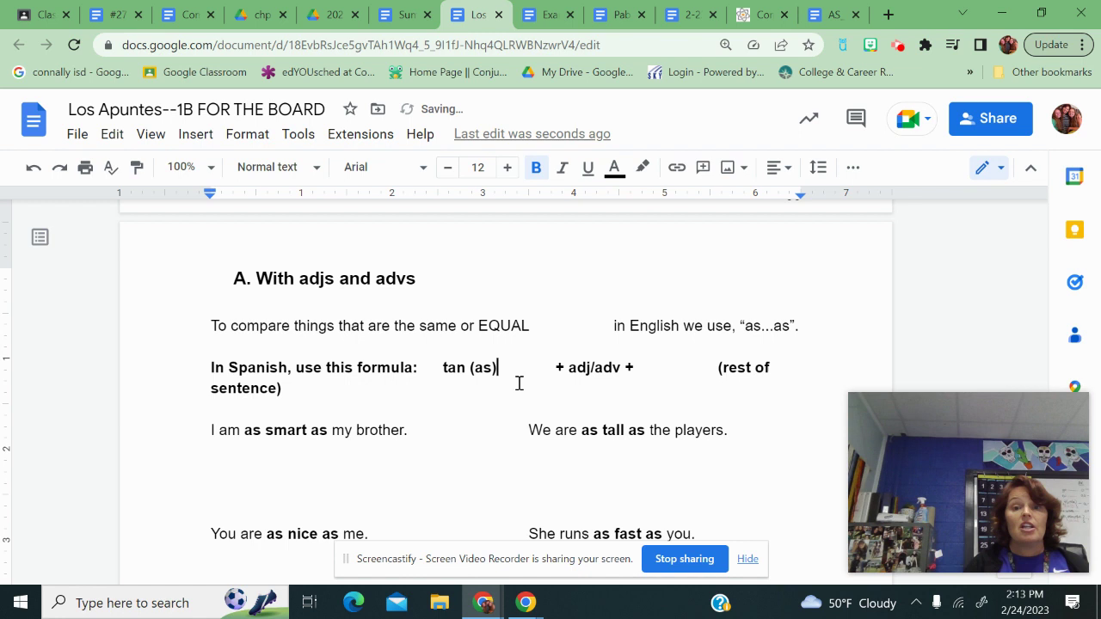
{"action": "left_click_drag", "start_coordinate": [535, 368], "coordinate": [651, 367]}
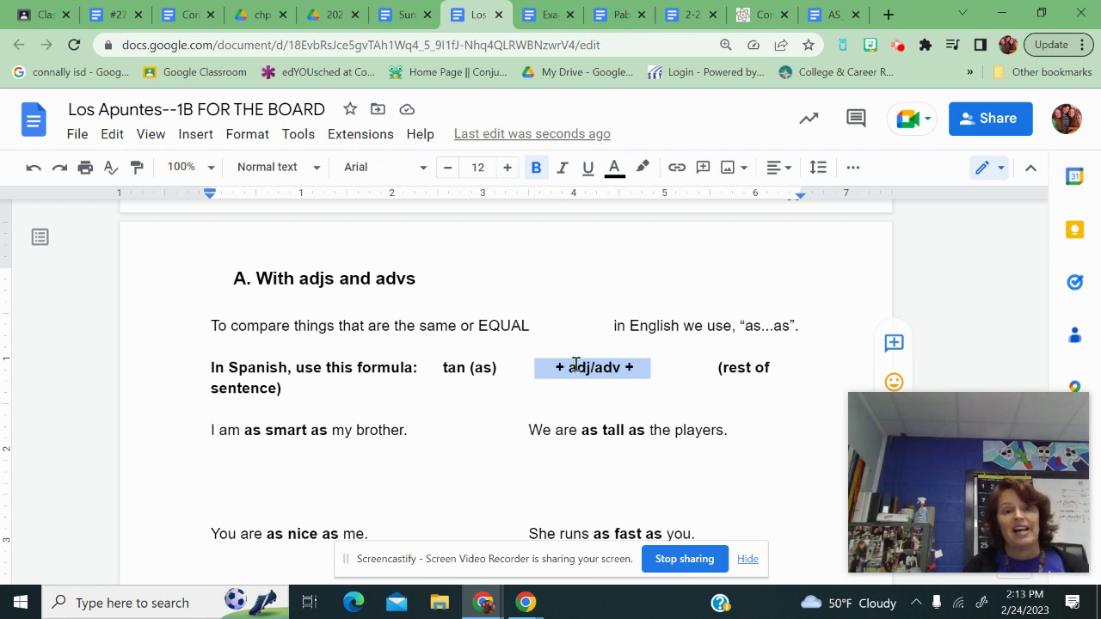
{"action": "left_click", "coordinate": [664, 368]}
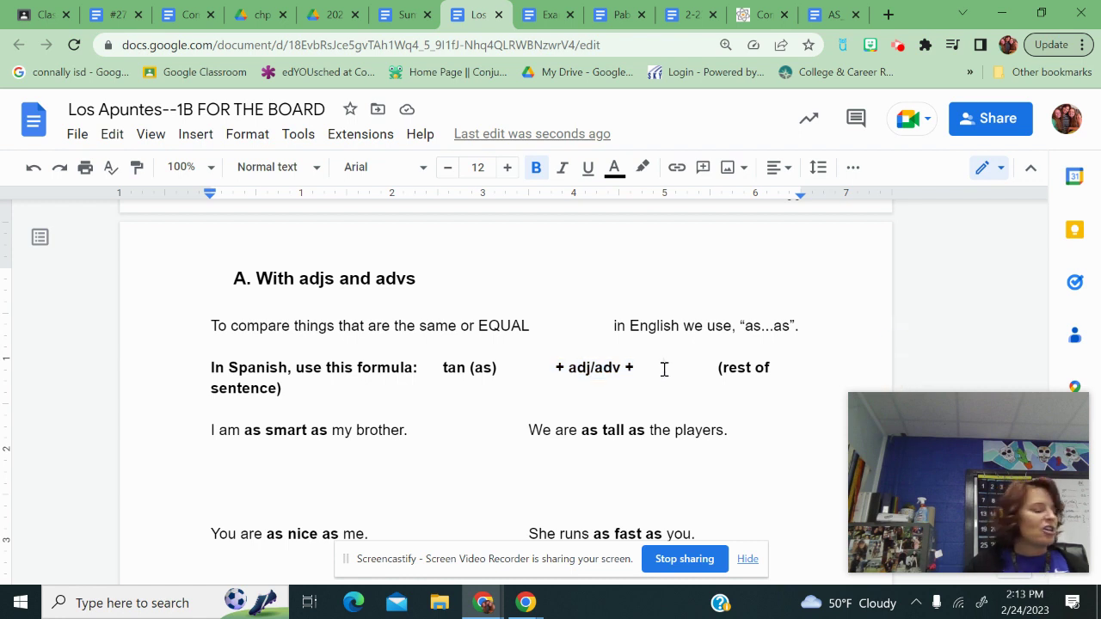
{"action": "type", "text": "como"}
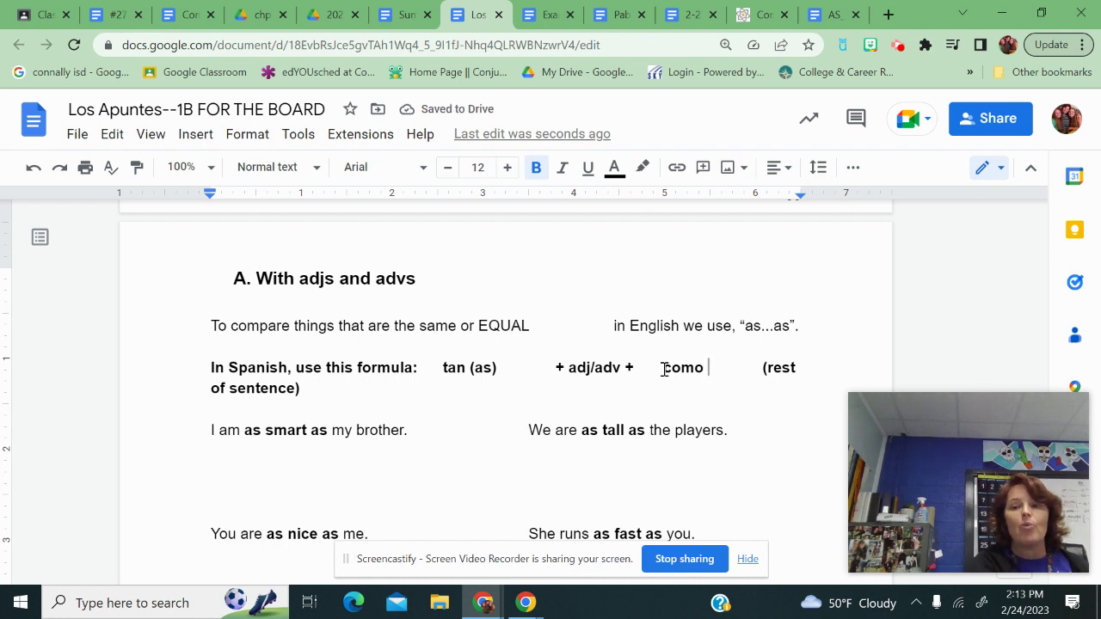
{"action": "type", "text": "(as"}
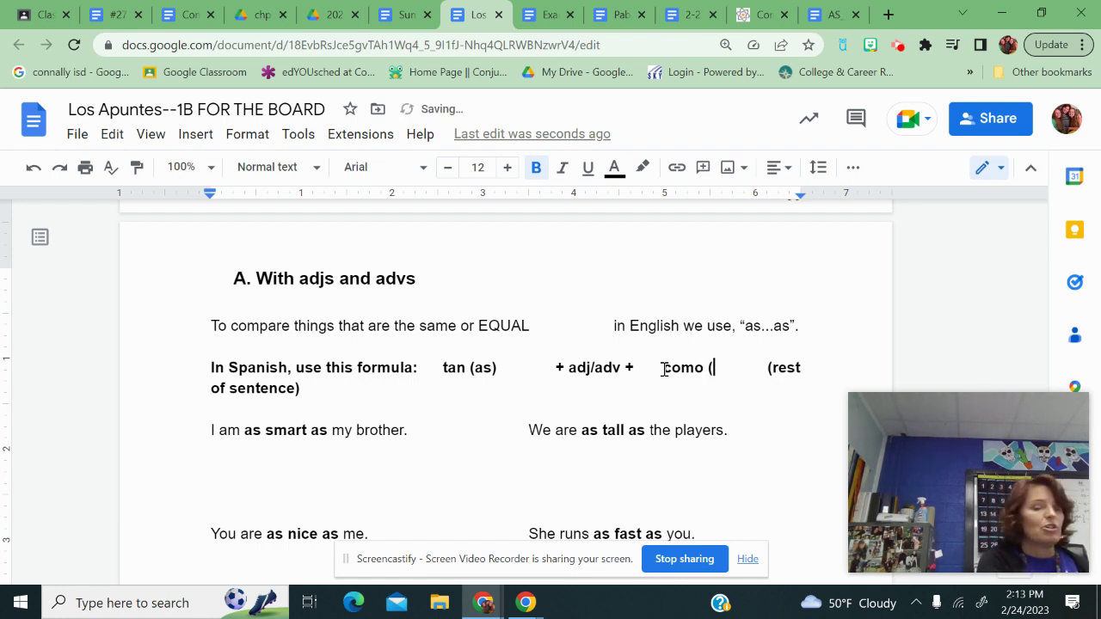
{"action": "type", "text": ")"}
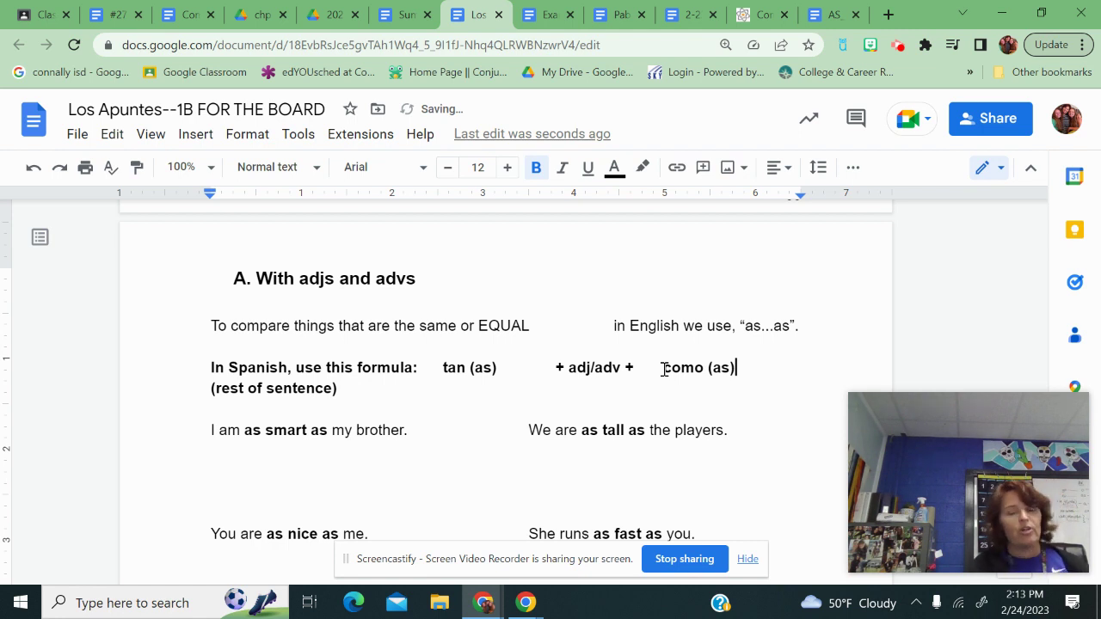
{"action": "left_click_drag", "start_coordinate": [541, 373], "coordinate": [641, 369]}
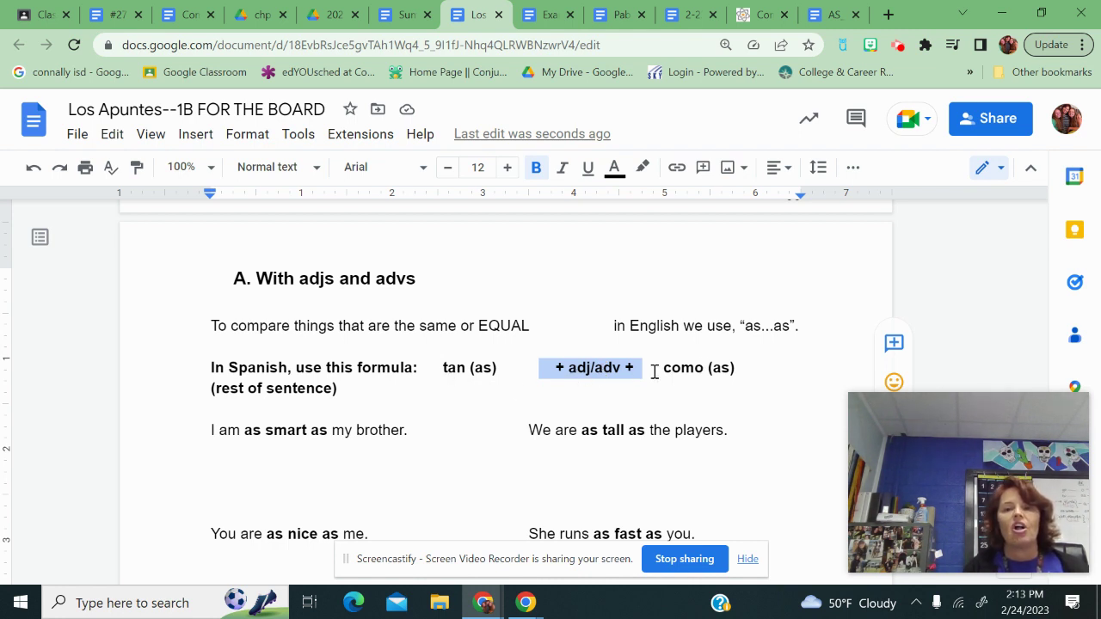
{"action": "left_click", "coordinate": [243, 460]}
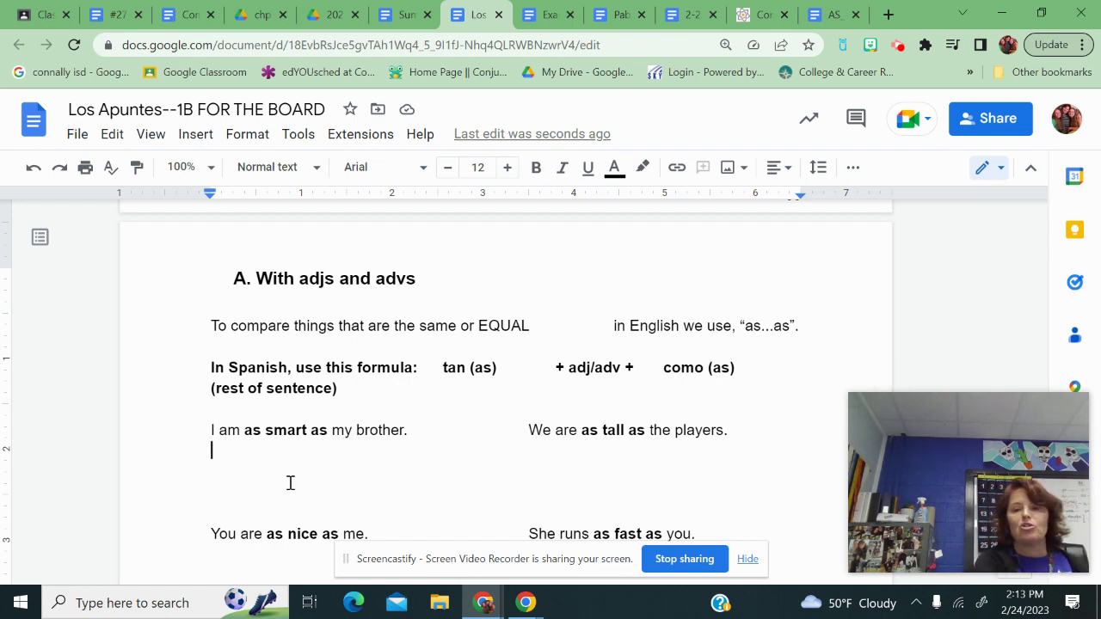
Translate the first example as 'Soy tan lista como mi hermano.', correcting listo to lista
{"action": "type", "text": "Soy"}
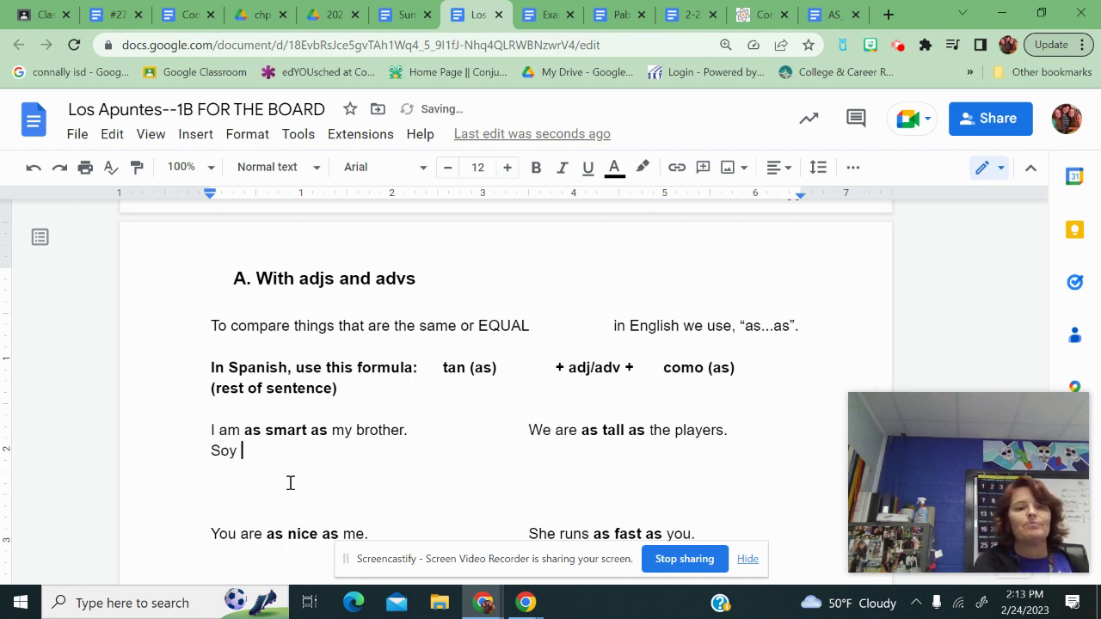
{"action": "type", "text": "   ta"}
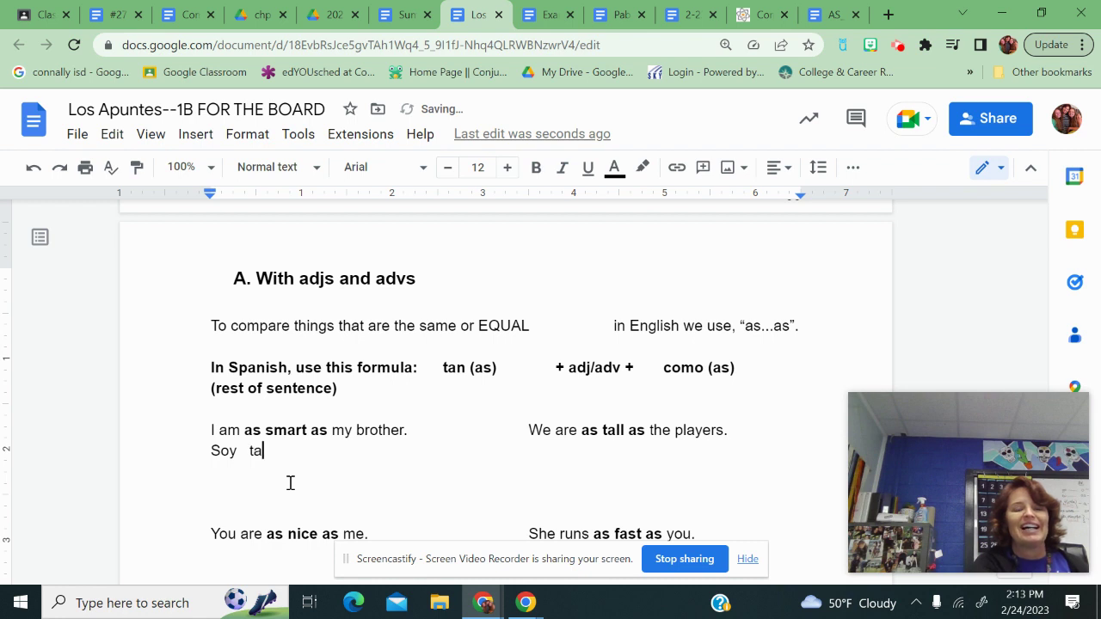
{"action": "type", "text": "n listo"}
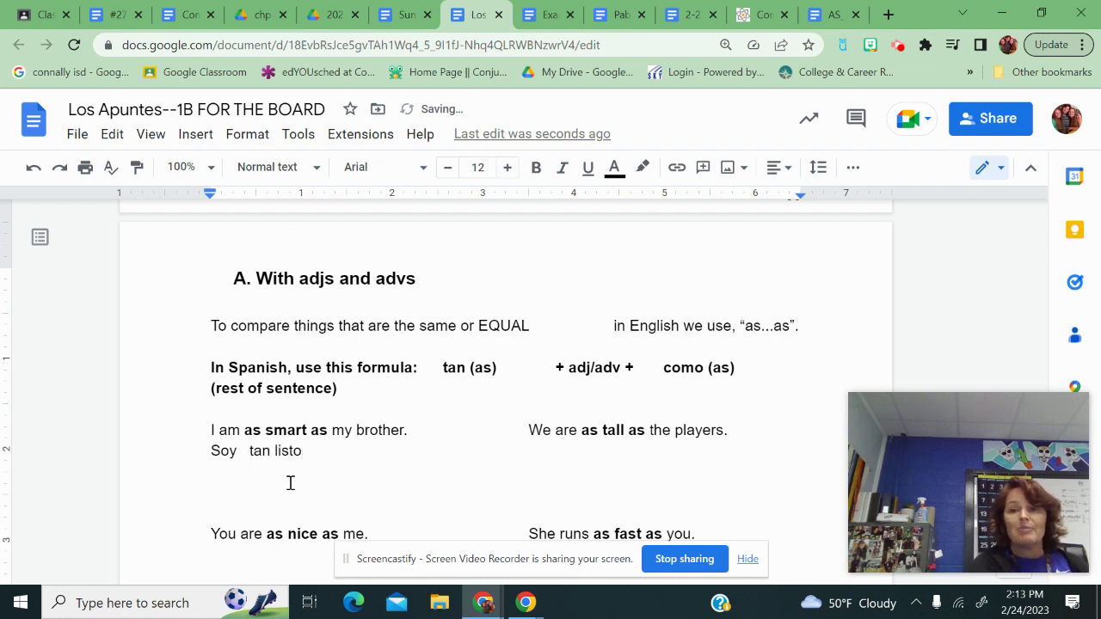
{"action": "key", "text": "BackSpace"}
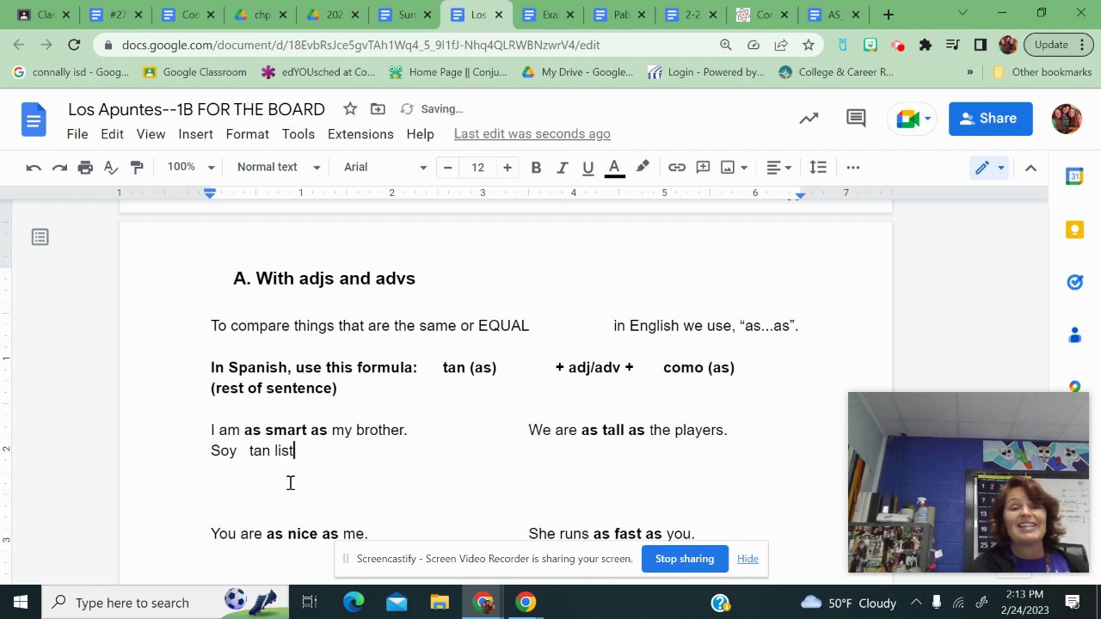
{"action": "type", "text": "a"}
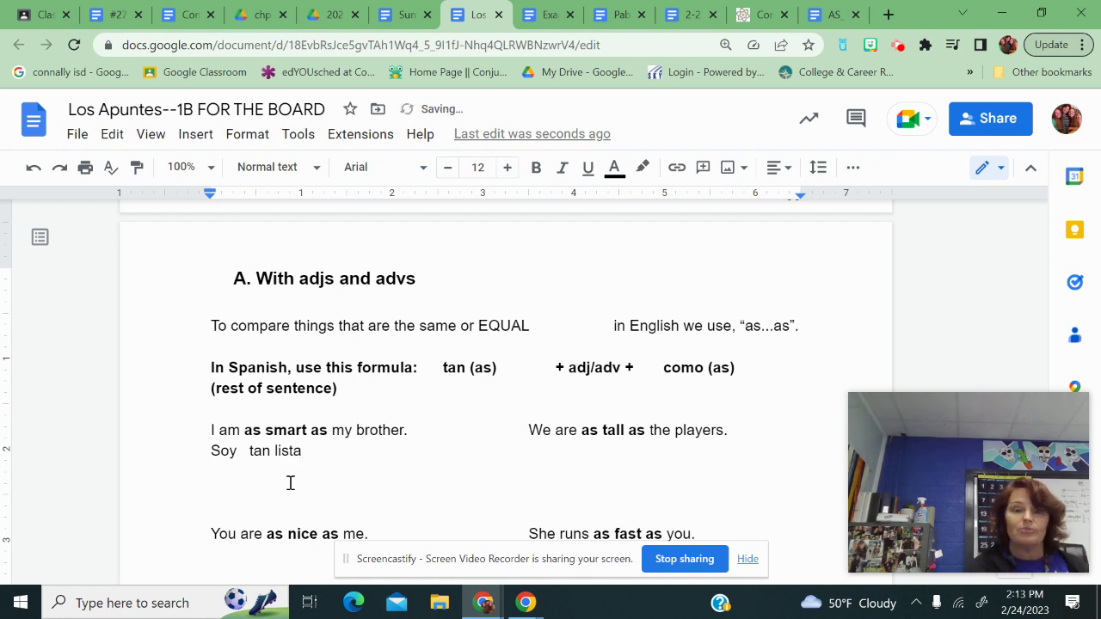
{"action": "type", "text": " com"}
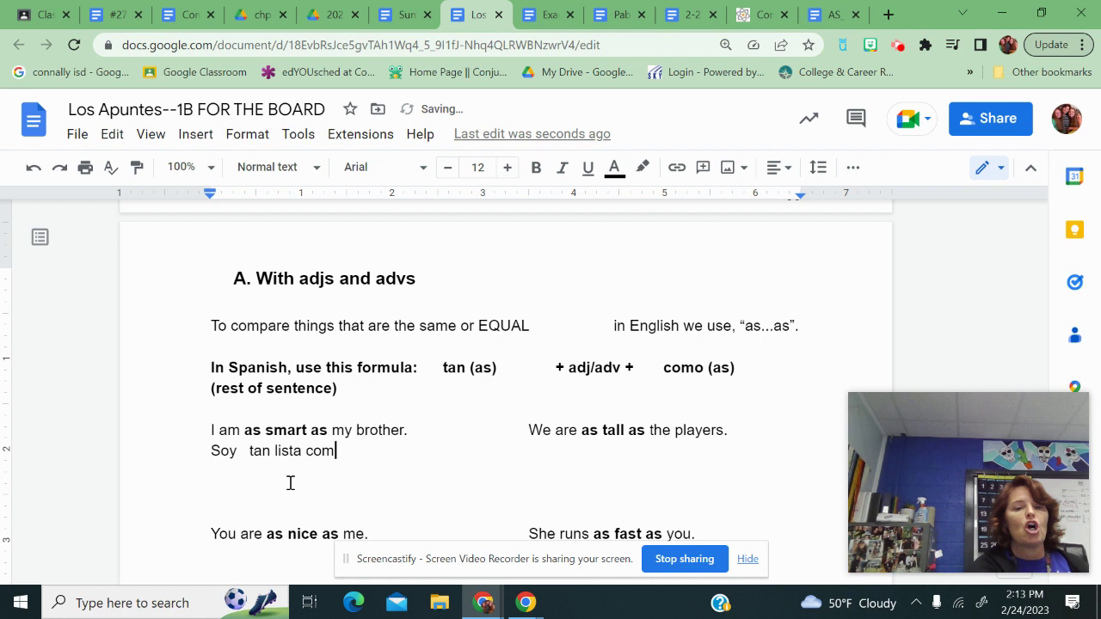
{"action": "type", "text": "o "}
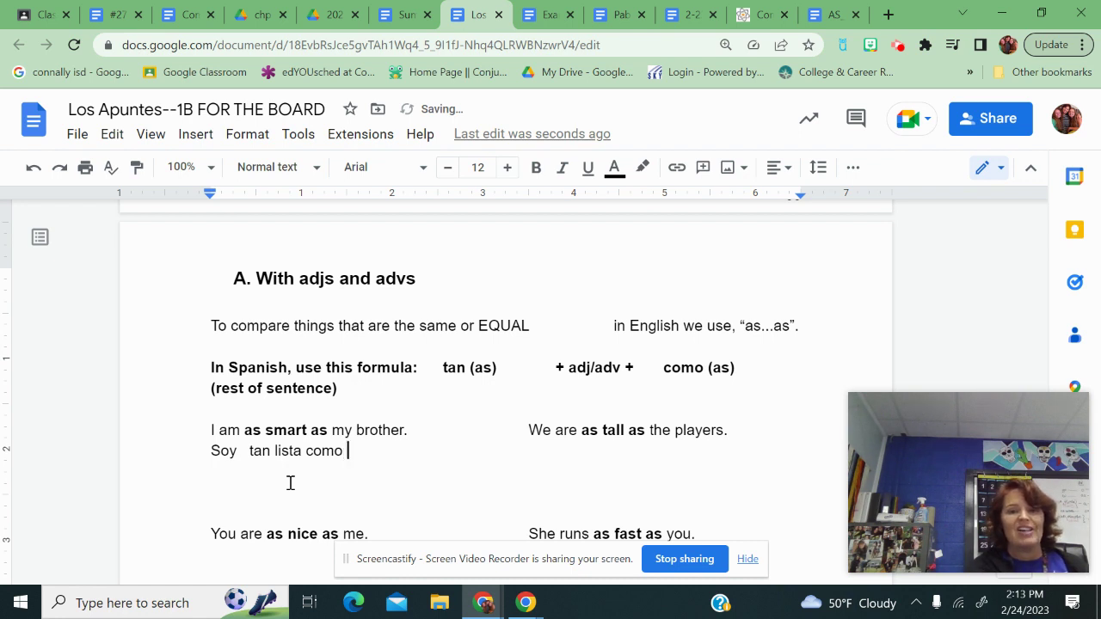
{"action": "type", "text": "mi hermano."}
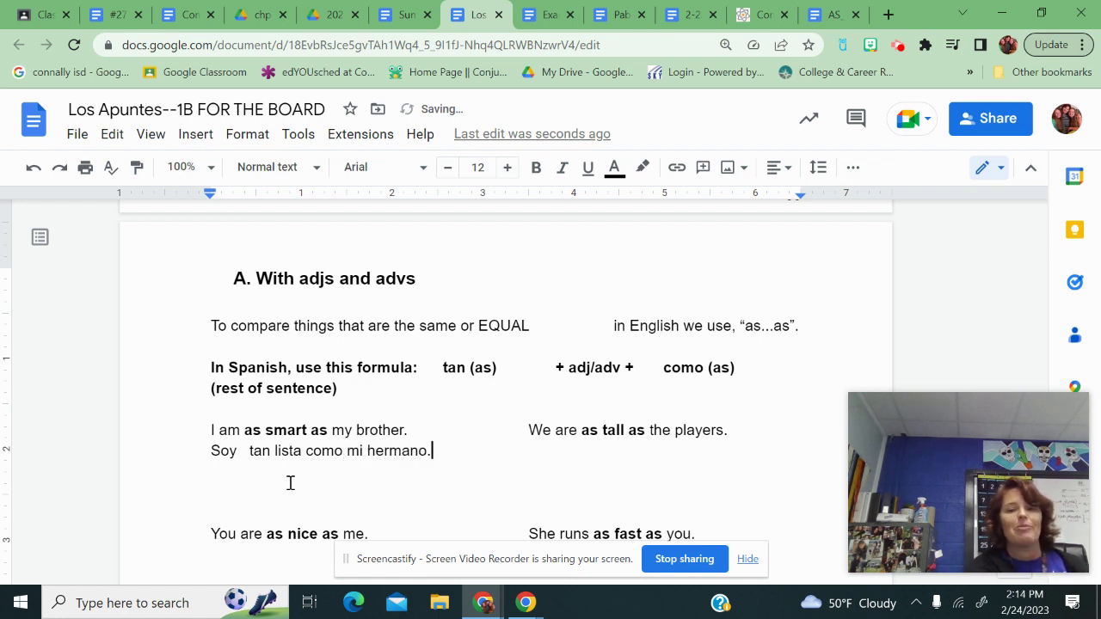
{"action": "key", "text": "Tab"}
{"action": "key", "text": "Tab"}
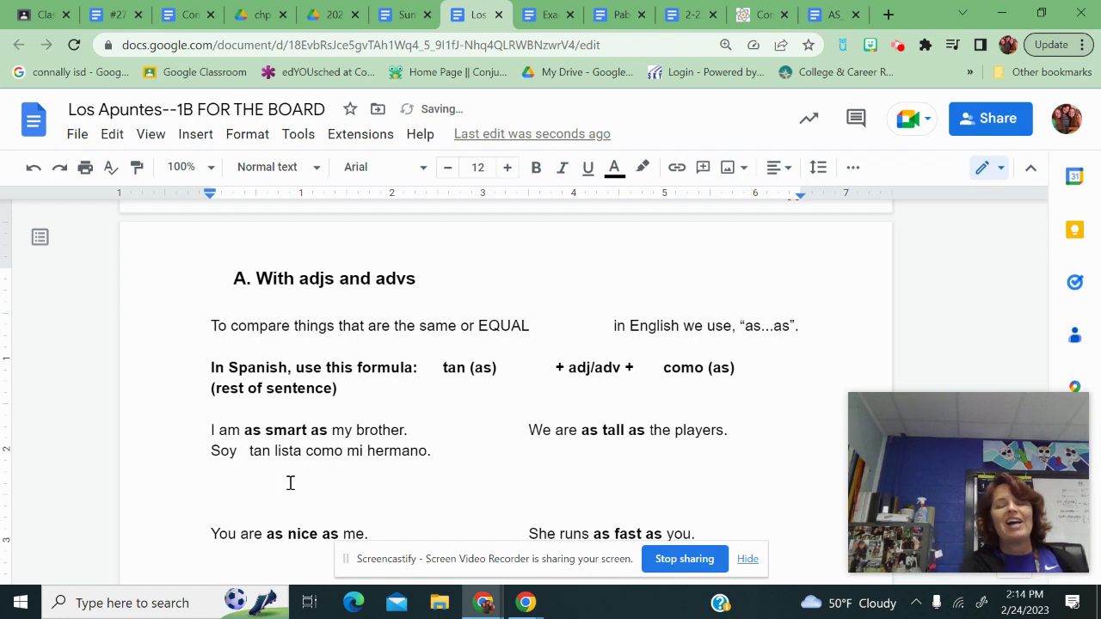
Write 'Somos tan altoS como los jugadores.' under 'We are as tall as the players.', matching Somos to We
{"action": "type", "text": "Somos"}
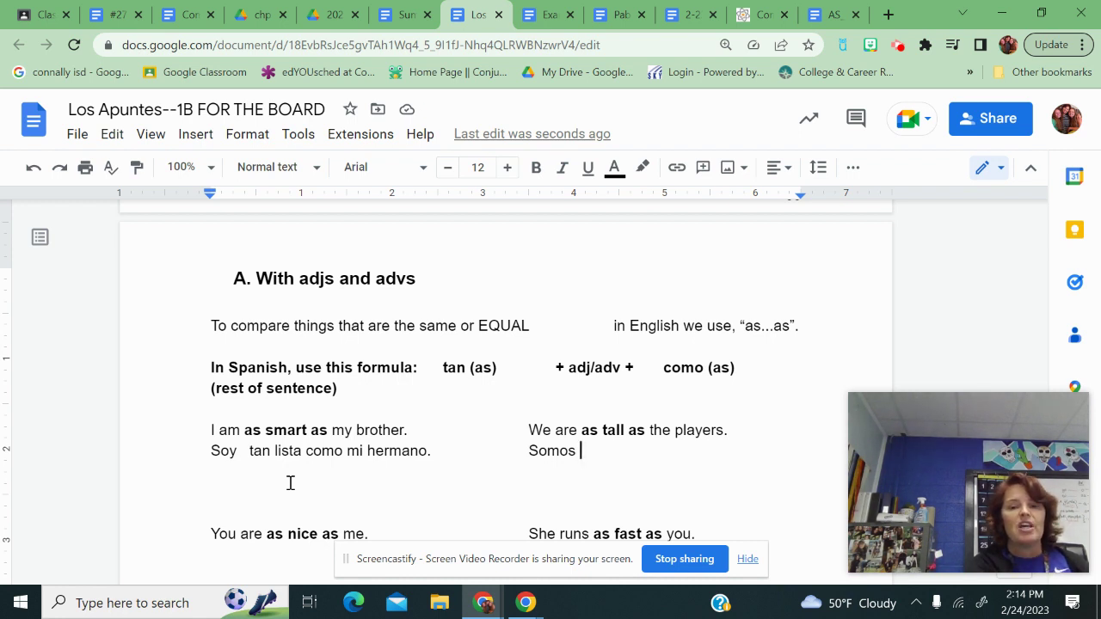
{"action": "type", "text": "tan"}
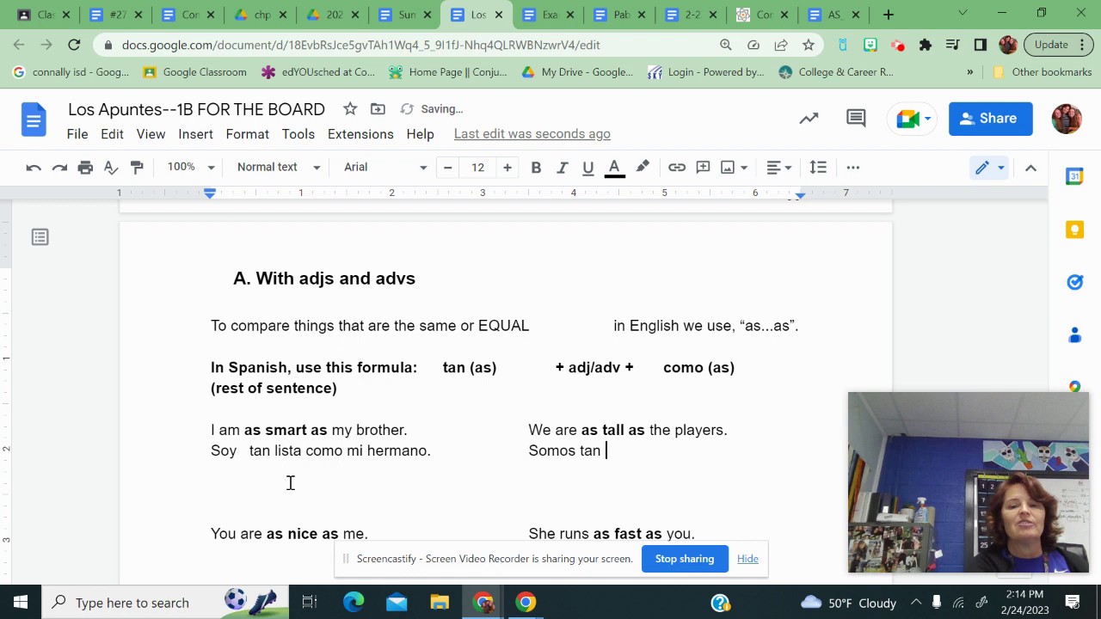
{"action": "type", "text": " alto"}
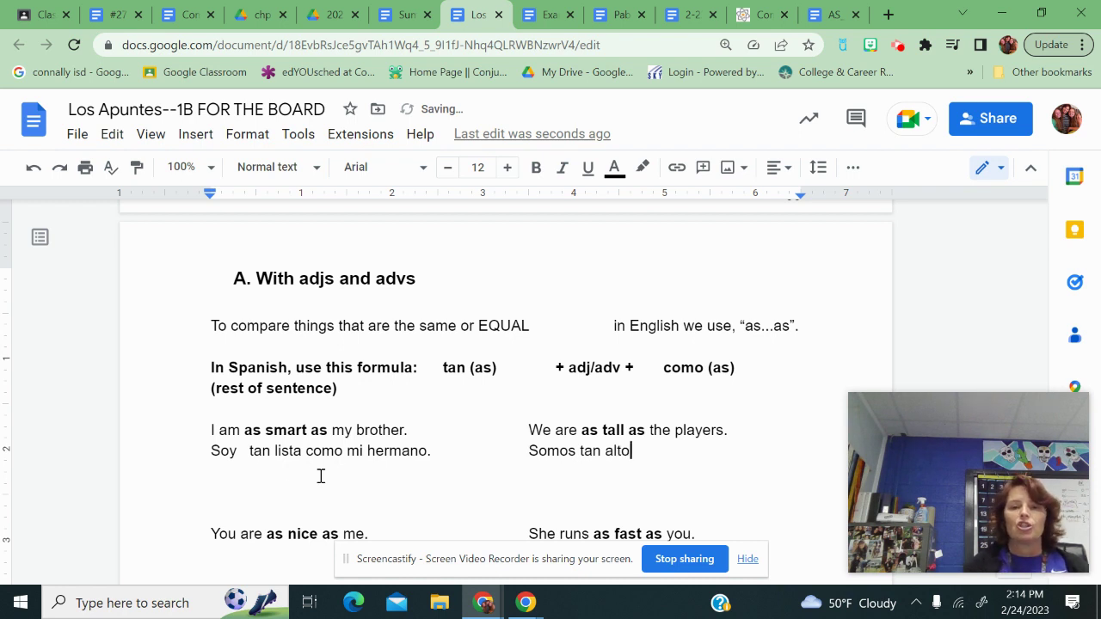
{"action": "double_click", "coordinate": [571, 451]}
{"action": "left_click_drag", "start_coordinate": [529, 430], "coordinate": [547, 431]}
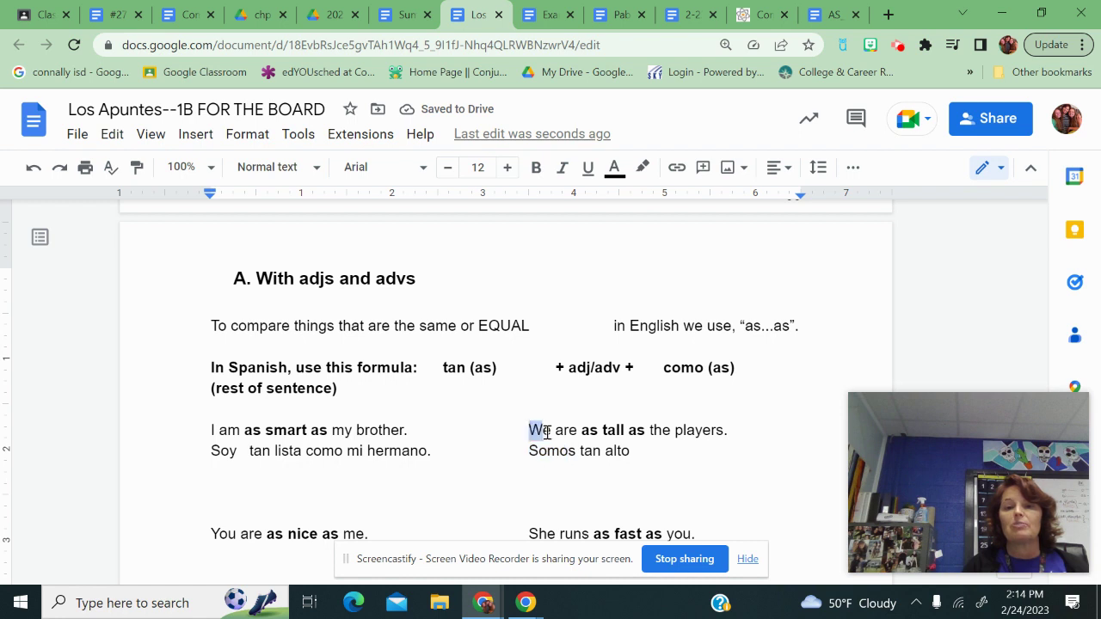
{"action": "left_click", "coordinate": [640, 450]}
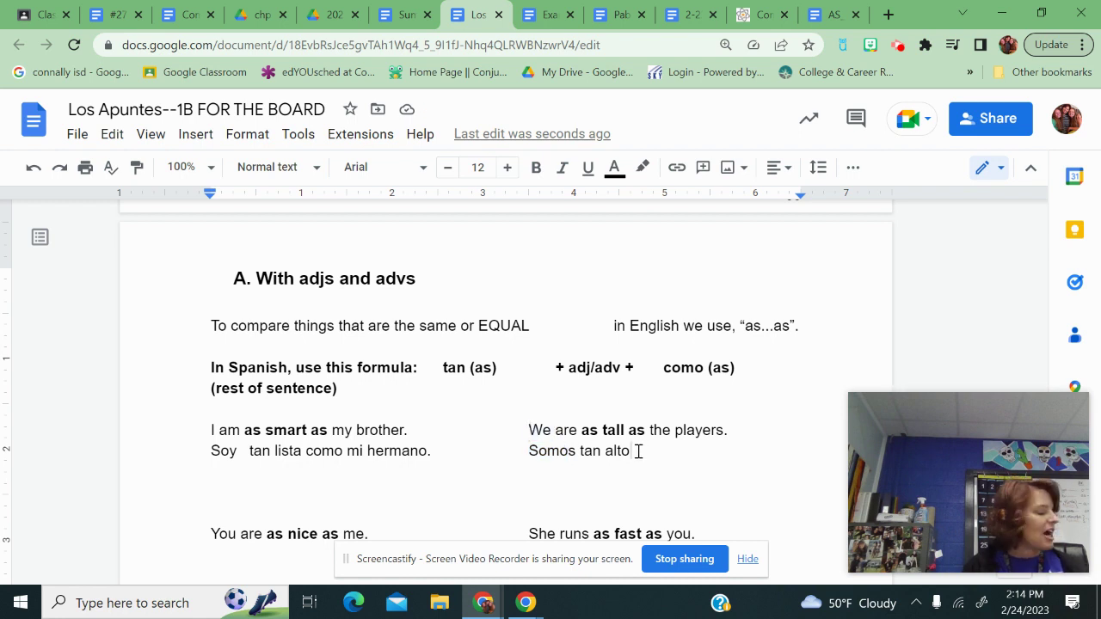
{"action": "type", "text": "S "}
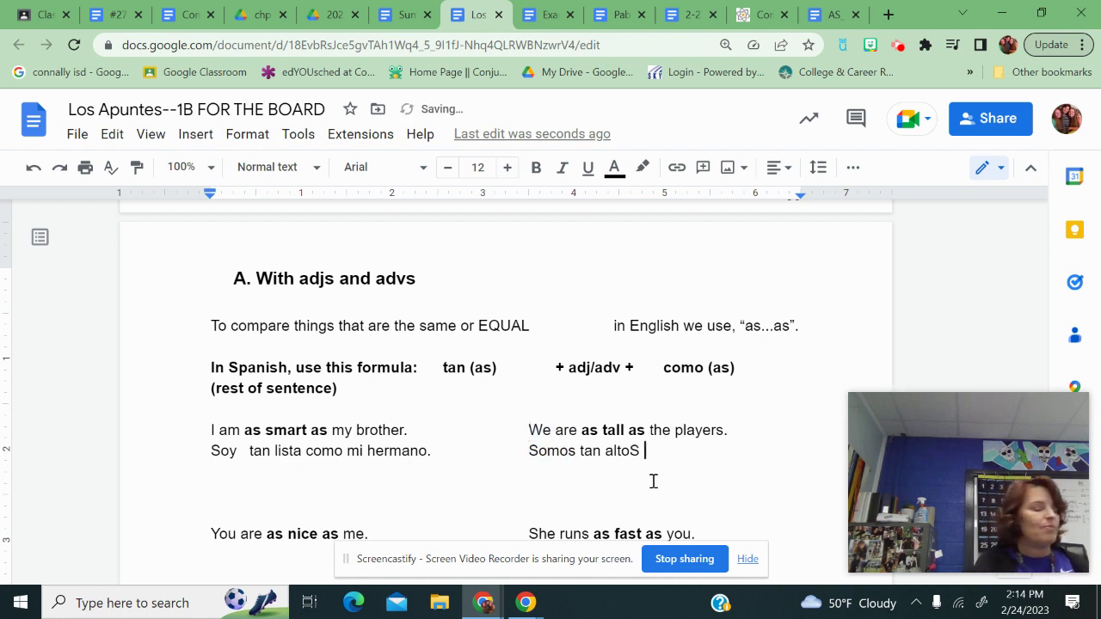
{"action": "type", "text": "como"}
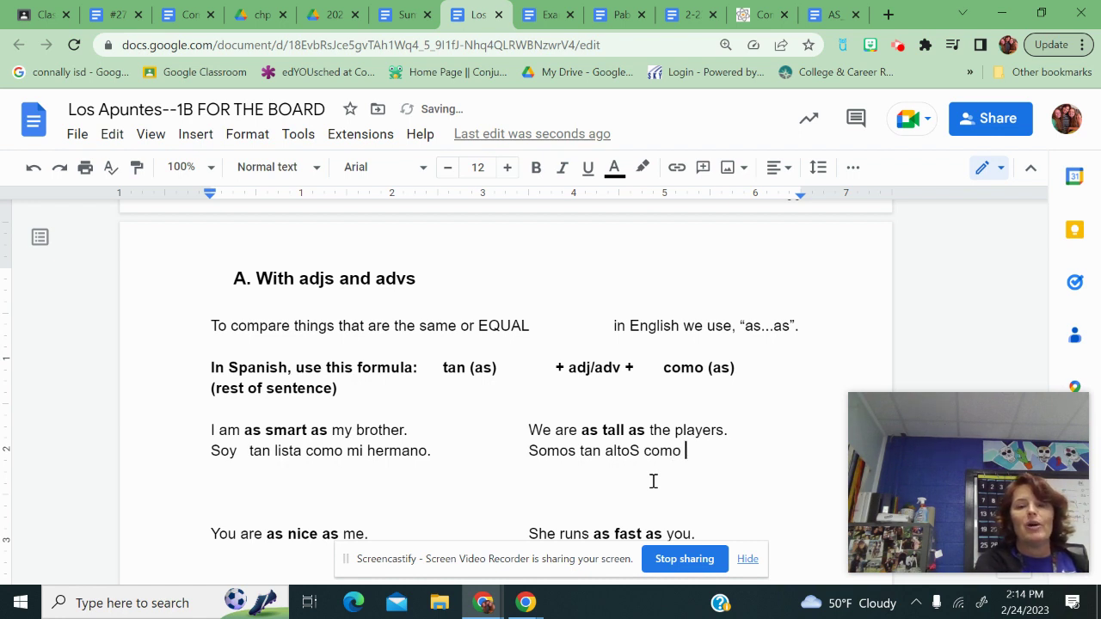
{"action": "type", "text": " los jugador"}
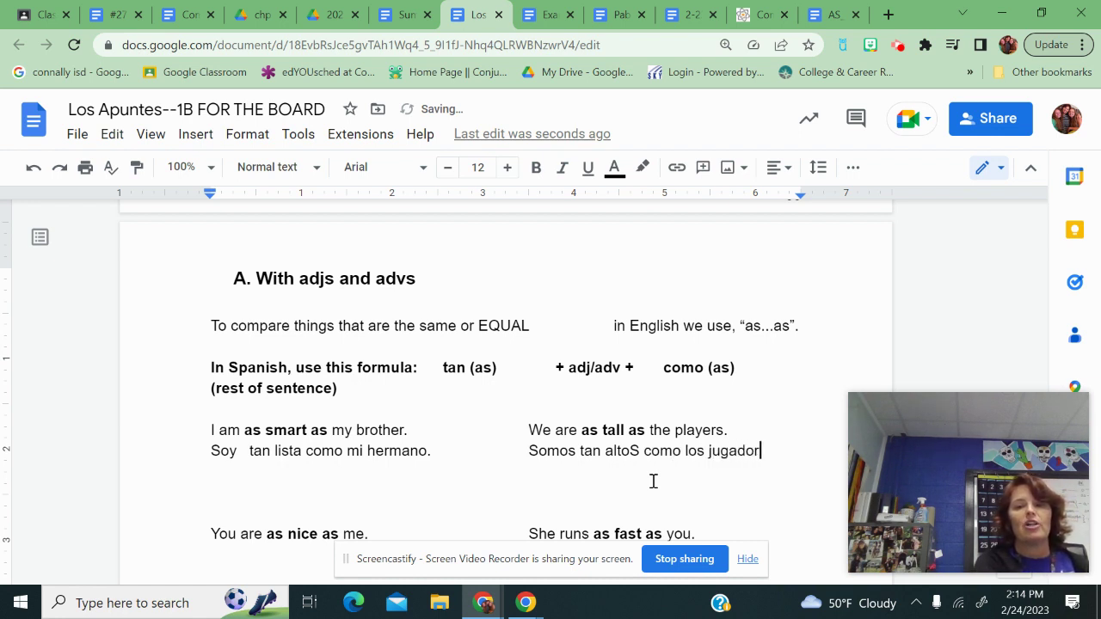
{"action": "type", "text": "es."}
{"action": "scroll", "coordinate": [654, 482], "scroll_direction": "down", "scroll_amount": 3}
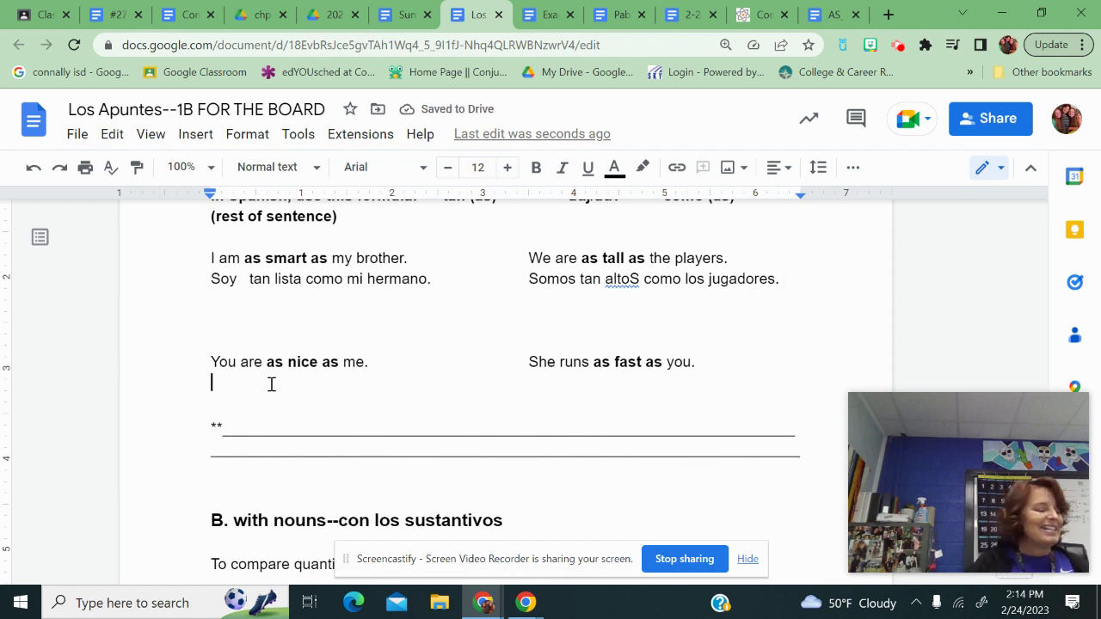
Type 'Eres tan simpático como' under 'You are as nice as me.', accepting the accented spelling
{"action": "left_click", "coordinate": [271, 385]}
{"action": "type", "text": "Ere"}
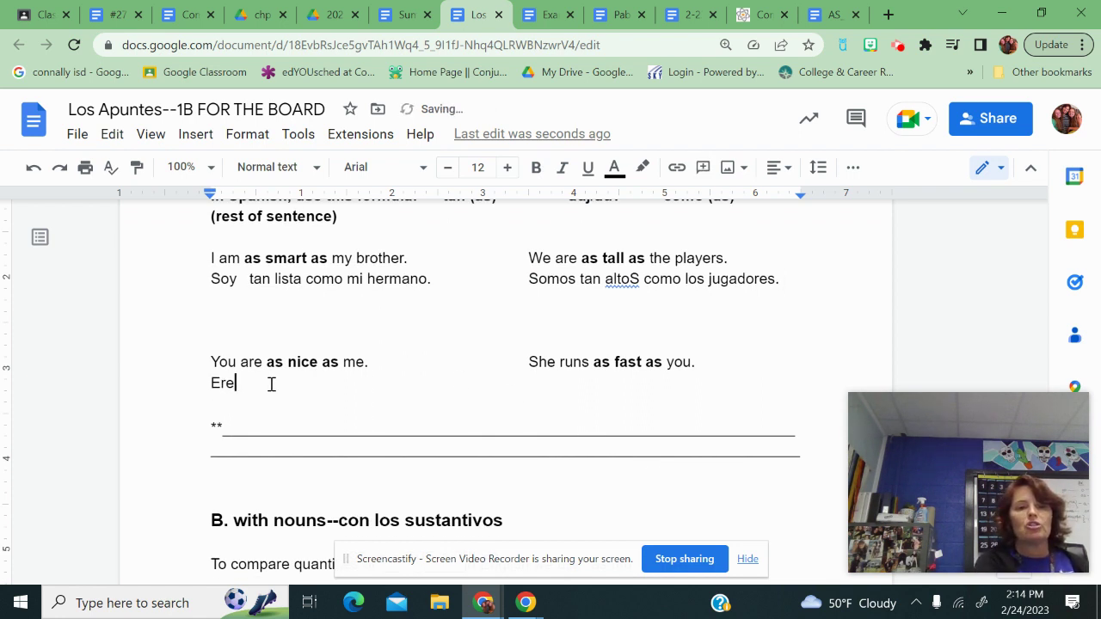
{"action": "type", "text": "s     ta"}
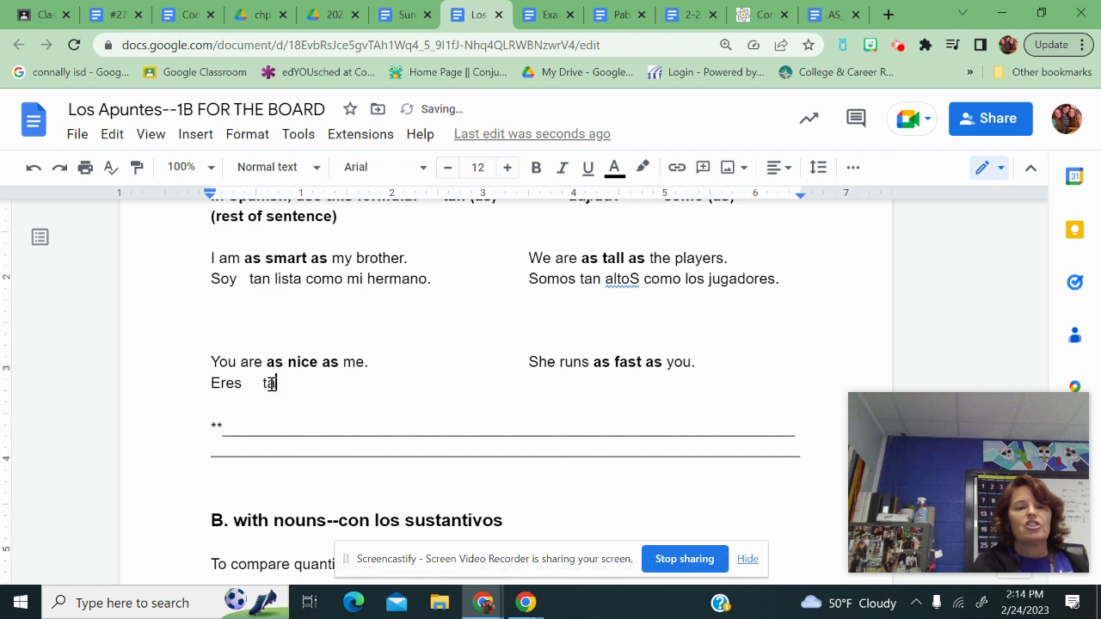
{"action": "type", "text": "n simpatico"}
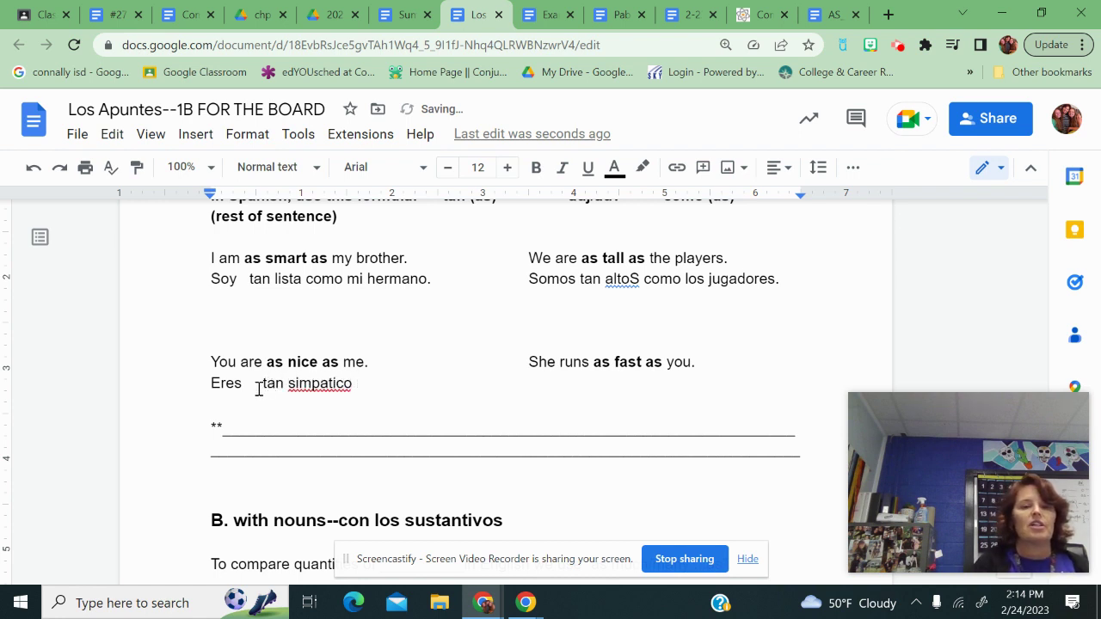
{"action": "left_click", "coordinate": [322, 385]}
{"action": "left_click", "coordinate": [328, 357]}
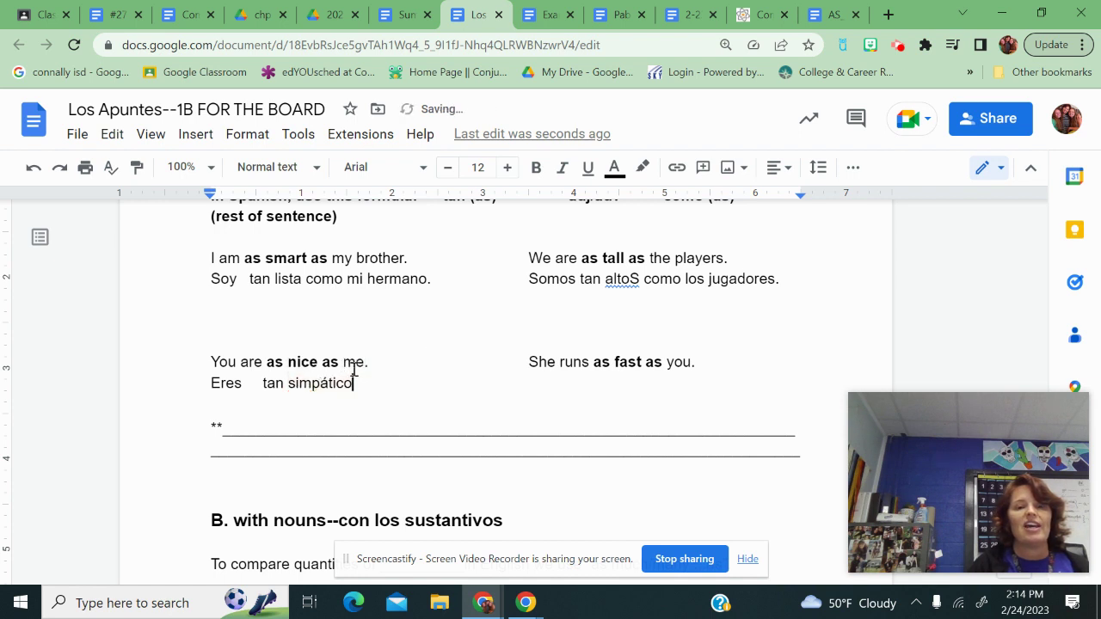
{"action": "left_click", "coordinate": [385, 384]}
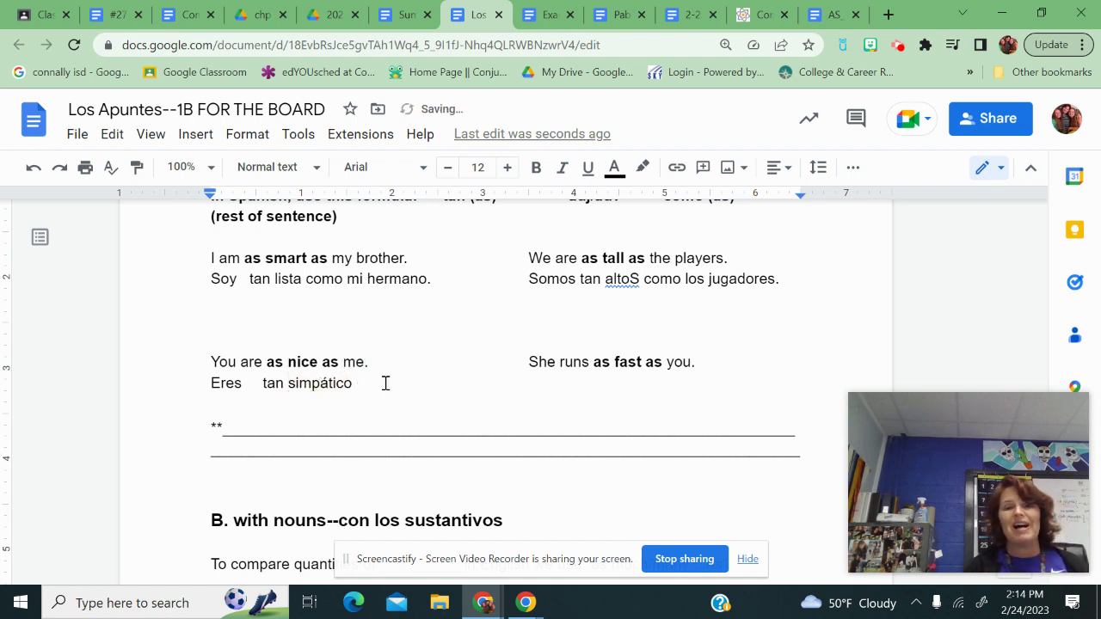
{"action": "type", "text": "como"}
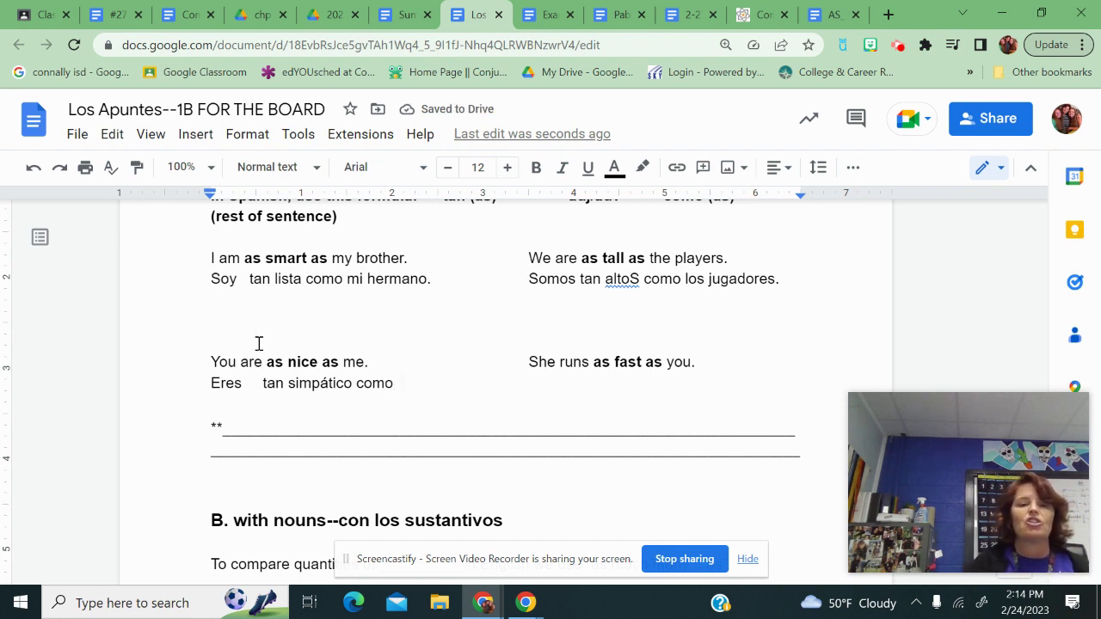
Highlight 'me' in the English sentence and finish the Spanish line with 'yo.'
{"action": "left_click", "coordinate": [340, 362]}
{"action": "left_click_drag", "start_coordinate": [339, 363], "coordinate": [376, 364]}
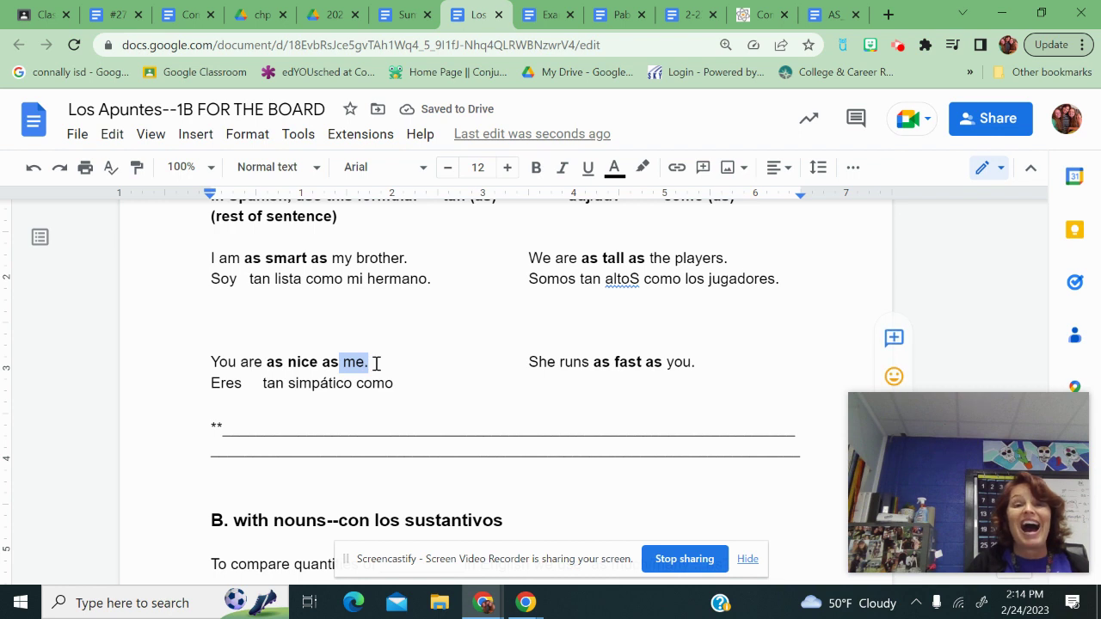
{"action": "left_click", "coordinate": [397, 383]}
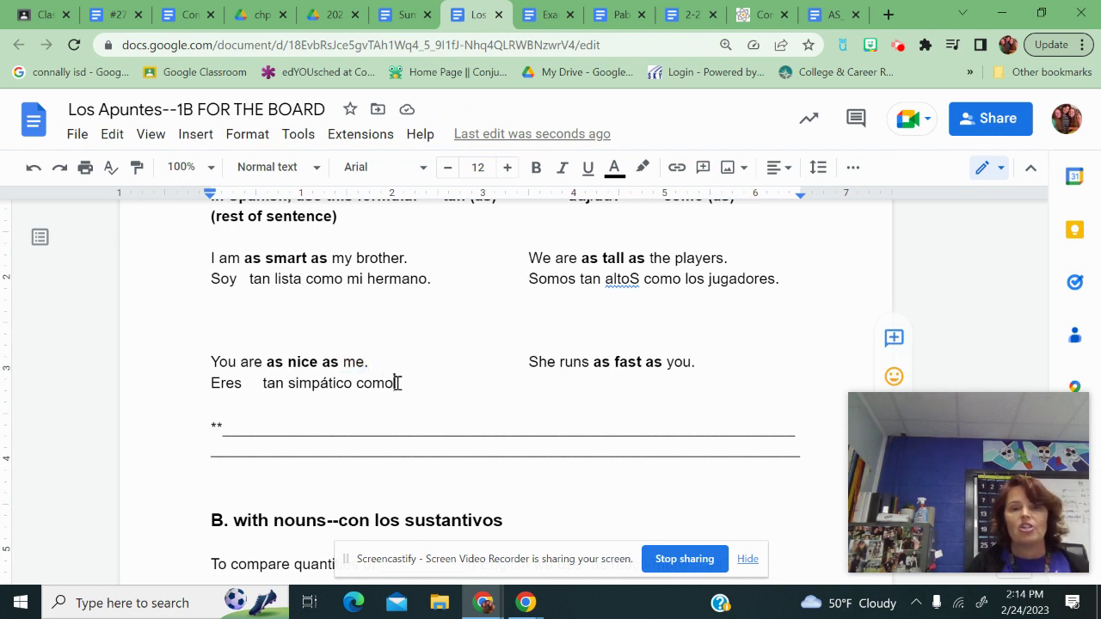
{"action": "type", "text": "yo"}
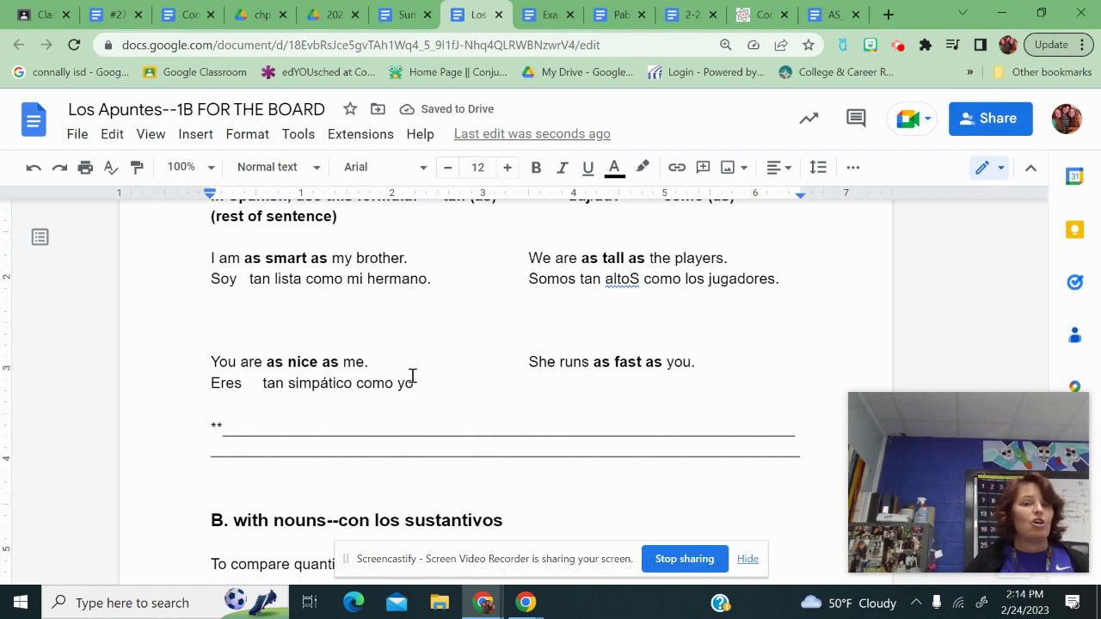
{"action": "type", "text": "."}
{"action": "key", "text": "Tab"}
{"action": "key", "text": "Tab"}
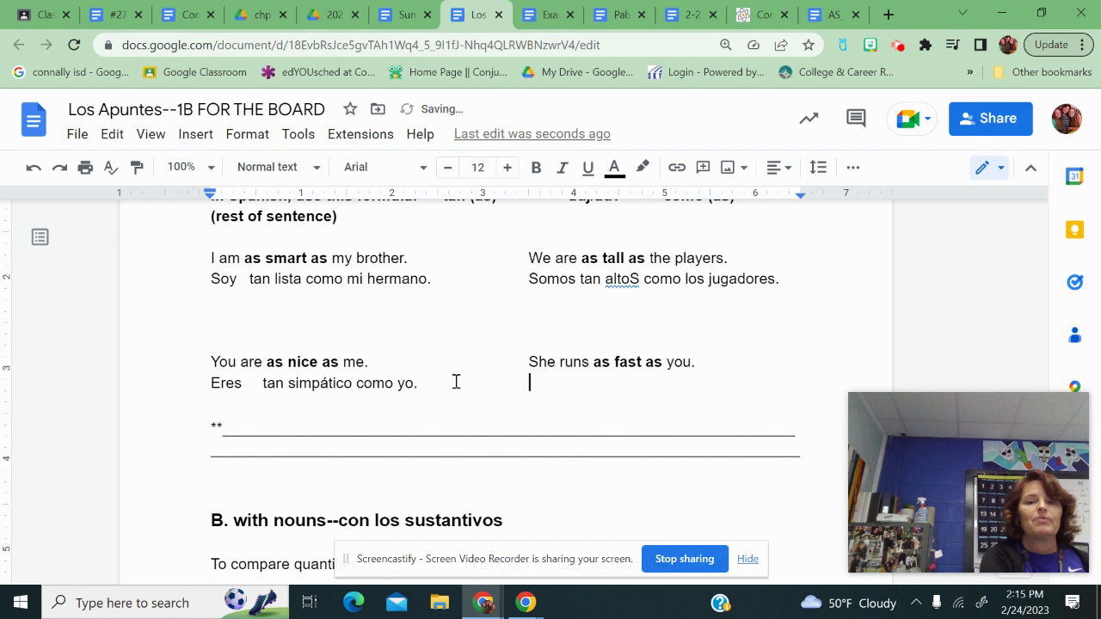
Translate 'She runs as fast as you.' as 'Ella corre tan rápida como tú.', using the accented rápida
{"action": "type", "text": "Ell"}
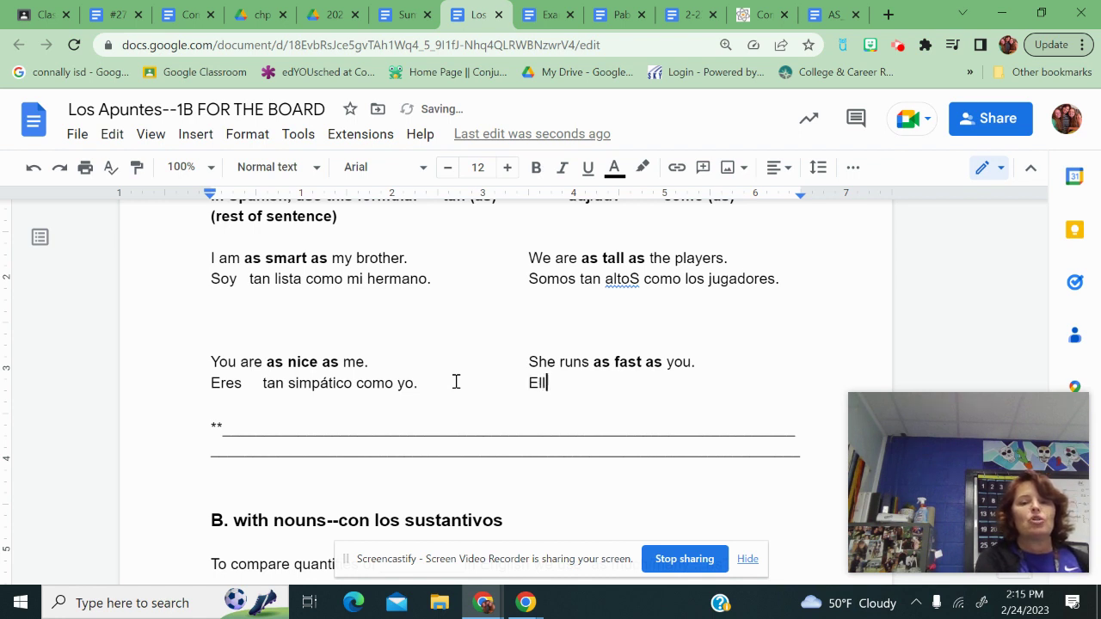
{"action": "type", "text": "a corre "}
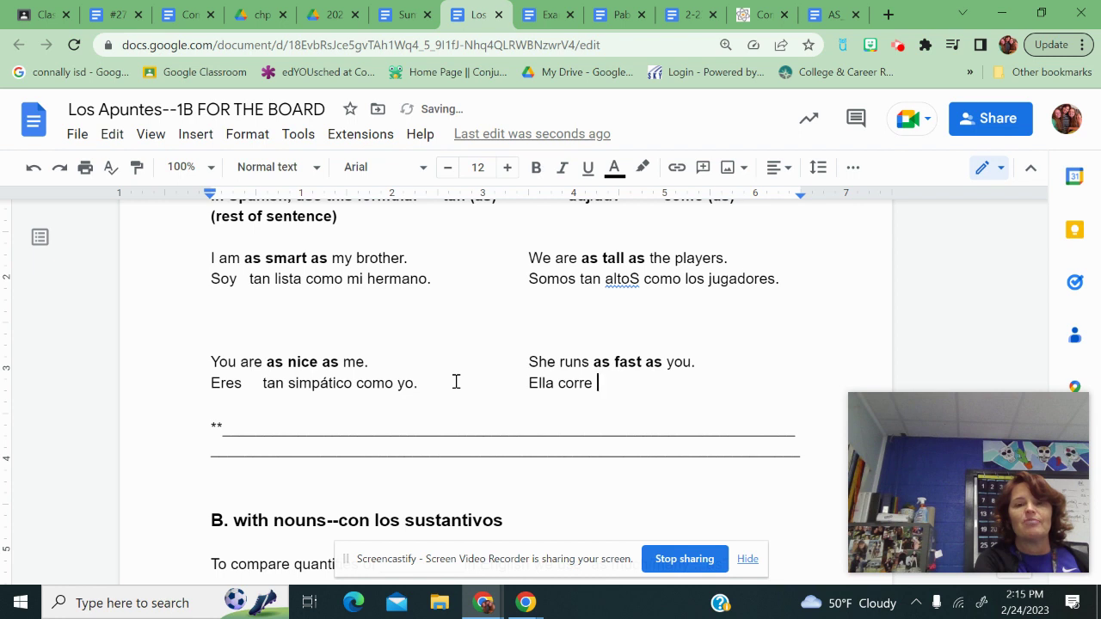
{"action": "type", "text": "tan rapi"}
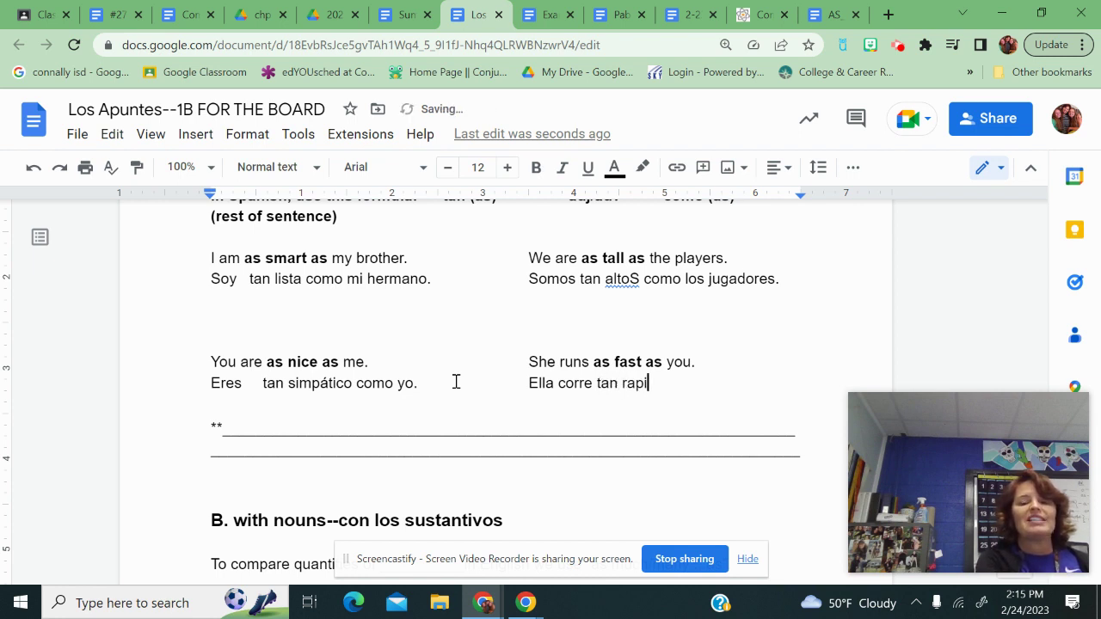
{"action": "type", "text": "da"}
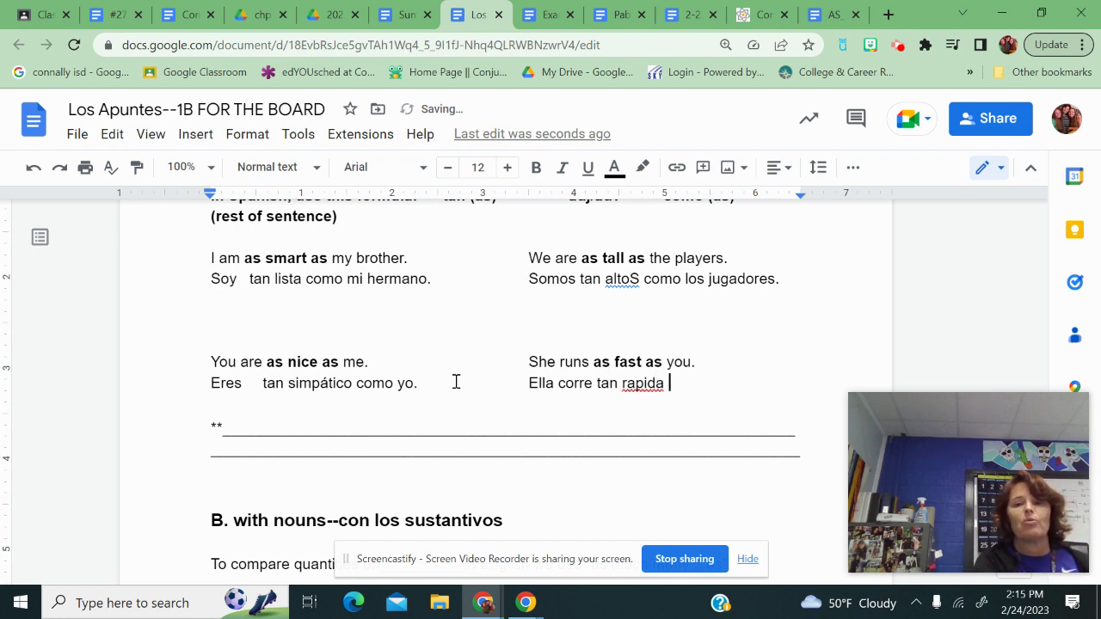
{"action": "left_click", "coordinate": [639, 383]}
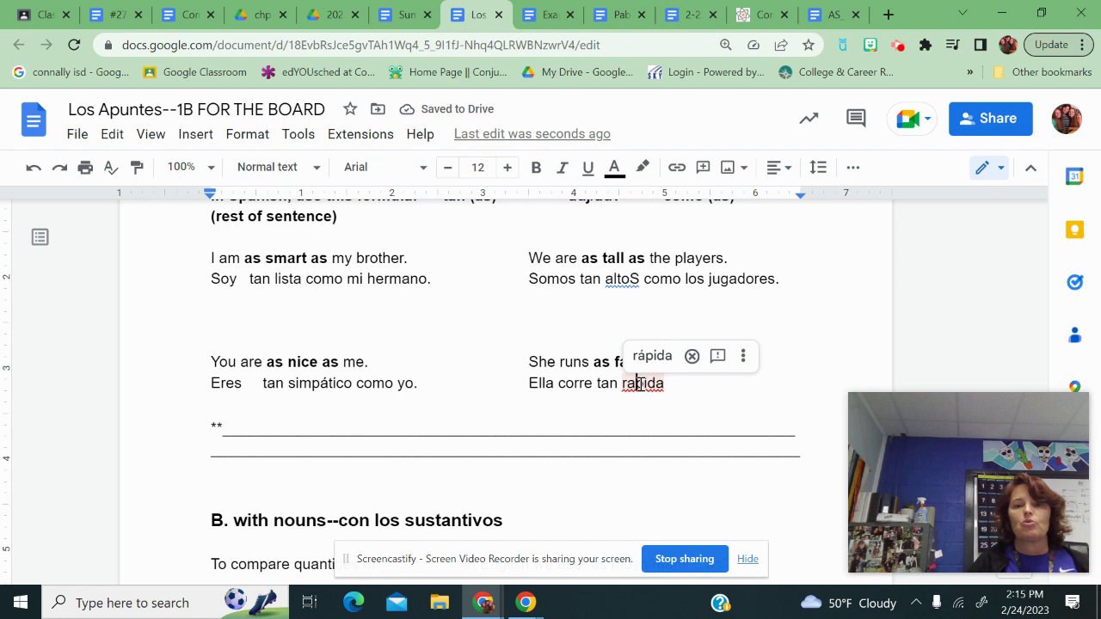
{"action": "left_click", "coordinate": [645, 365]}
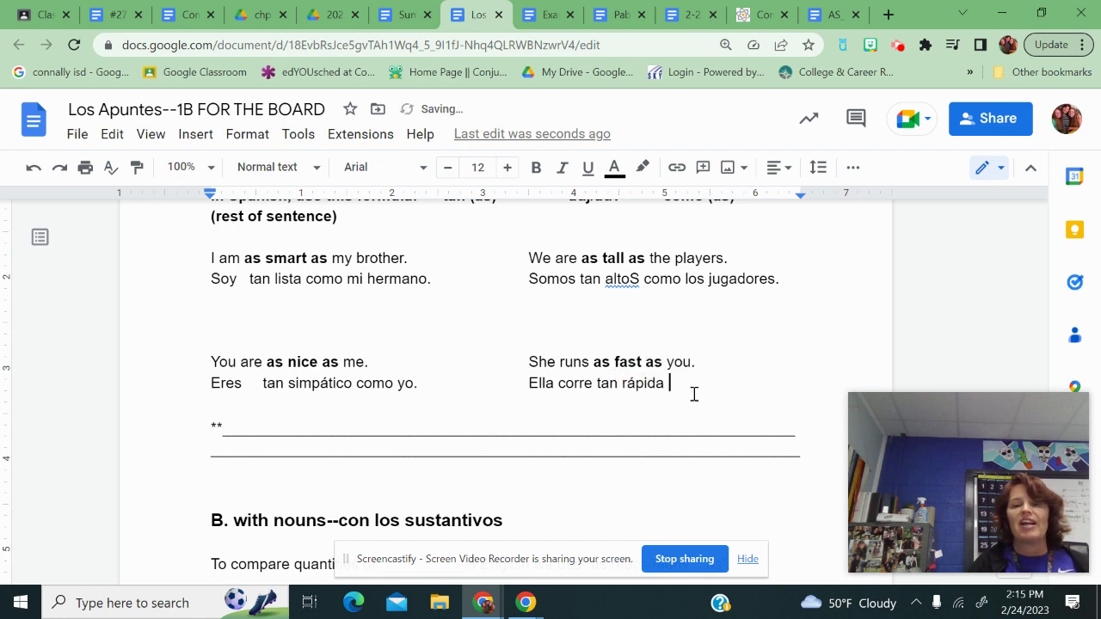
{"action": "left_click", "coordinate": [693, 393]}
{"action": "type", "text": "como "}
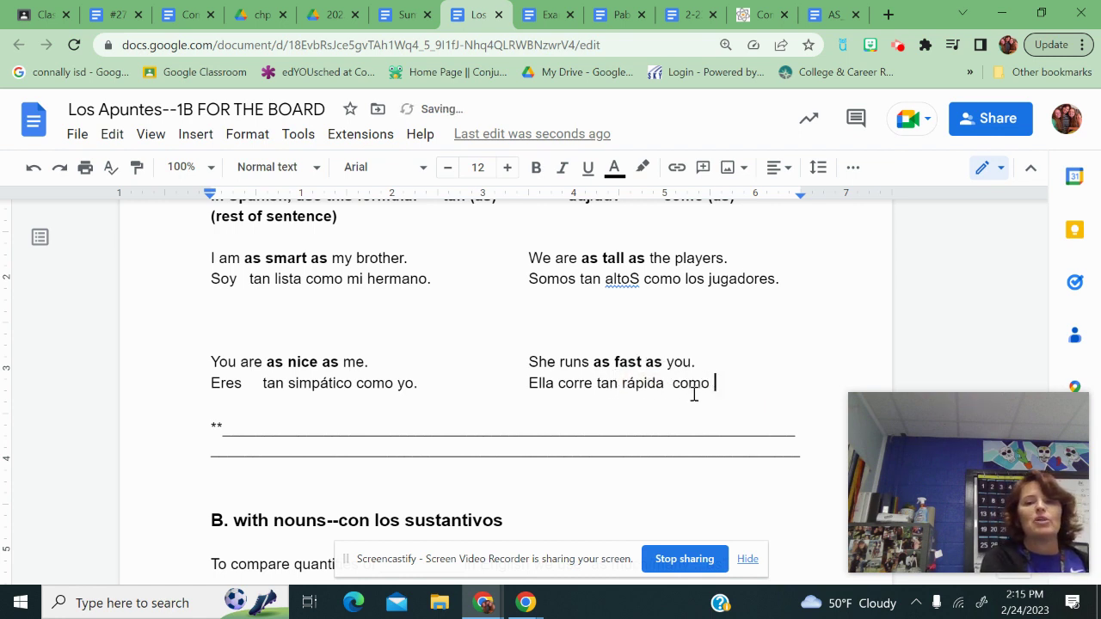
{"action": "type", "text": "tú"}
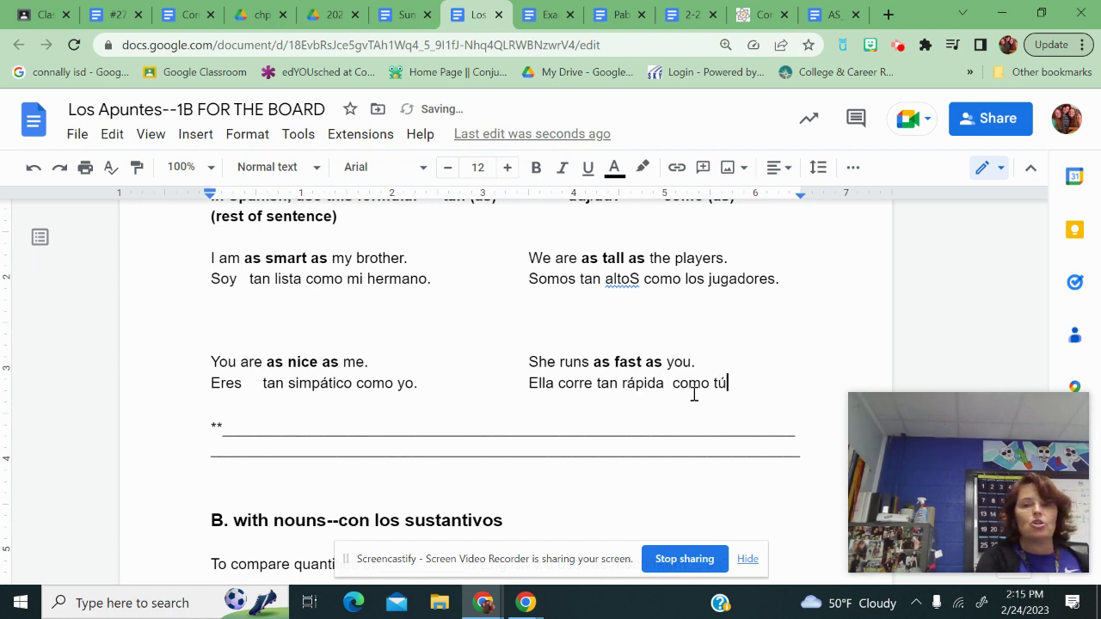
{"action": "type", "text": "."}
{"action": "scroll", "coordinate": [688, 392], "scroll_direction": "up", "scroll_amount": 3}
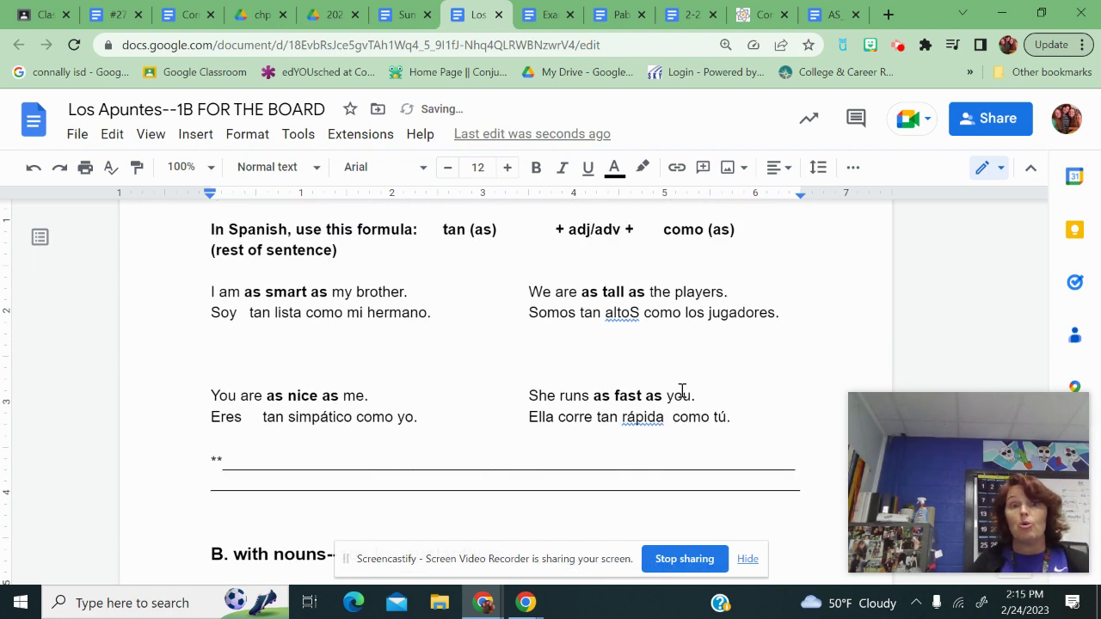
{"action": "scroll", "coordinate": [682, 392], "scroll_direction": "down", "scroll_amount": 1}
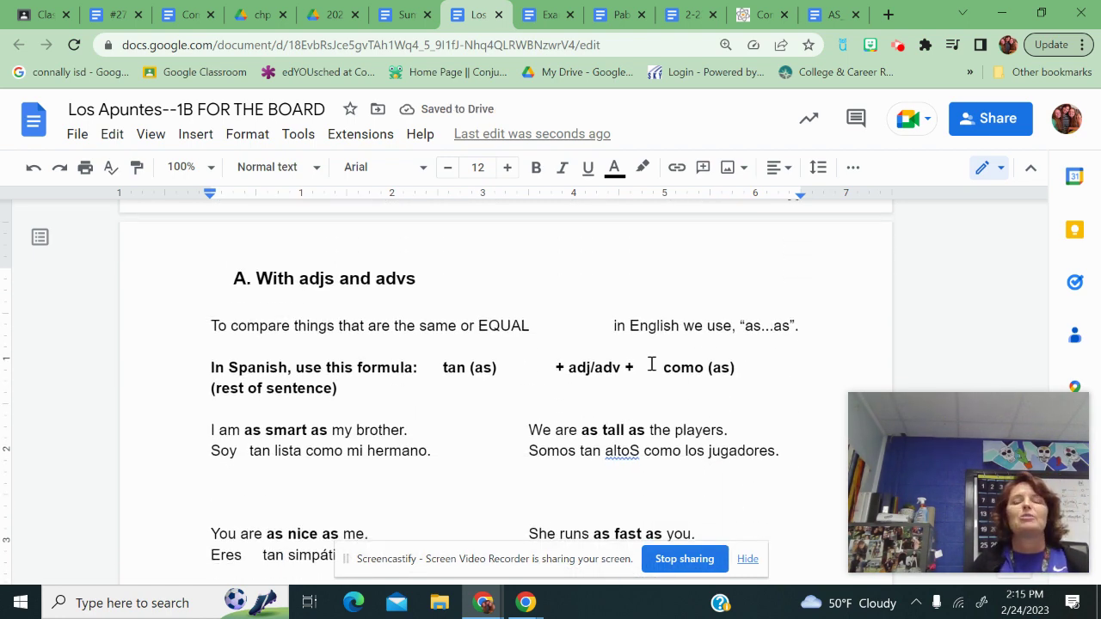
{"action": "left_click_drag", "start_coordinate": [442, 367], "coordinate": [637, 368]}
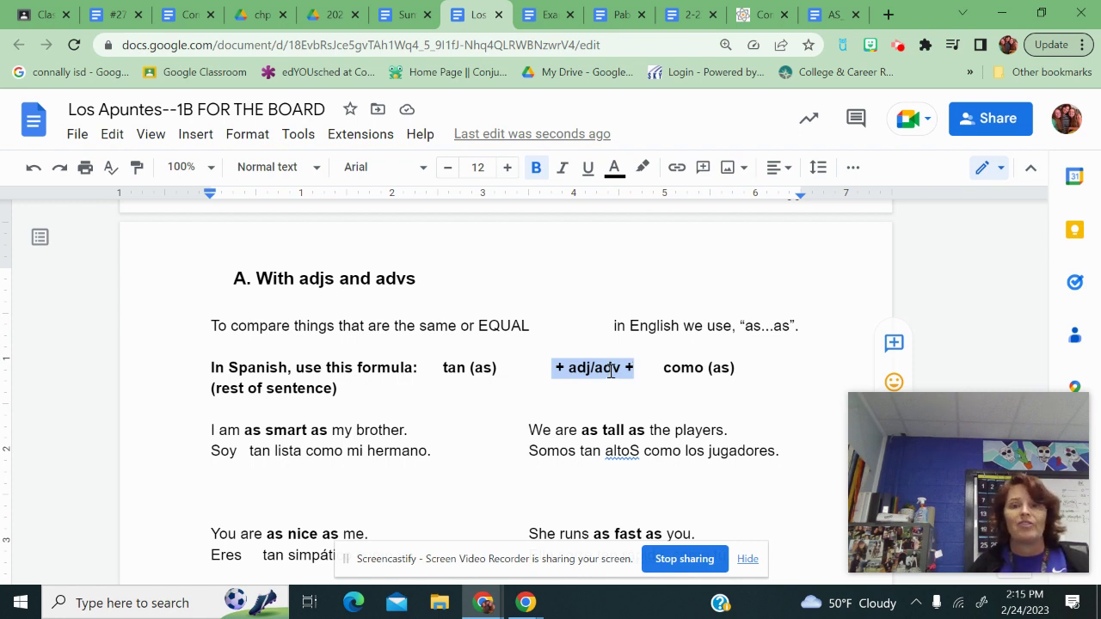
{"action": "left_click_drag", "start_coordinate": [652, 367], "coordinate": [756, 367]}
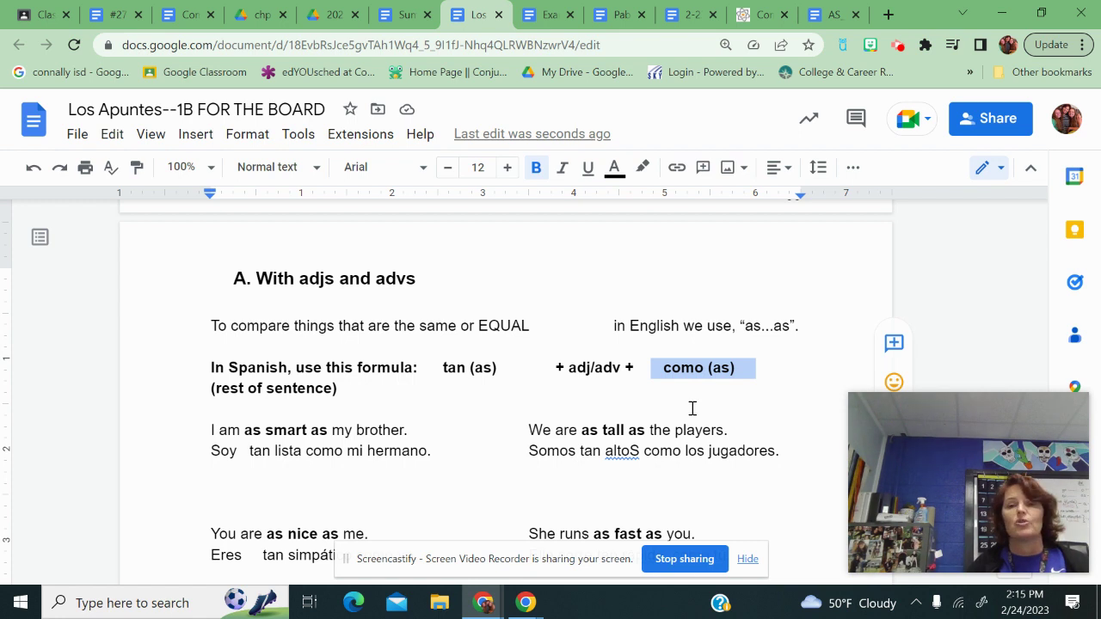
{"action": "scroll", "coordinate": [692, 409], "scroll_direction": "down", "scroll_amount": 2}
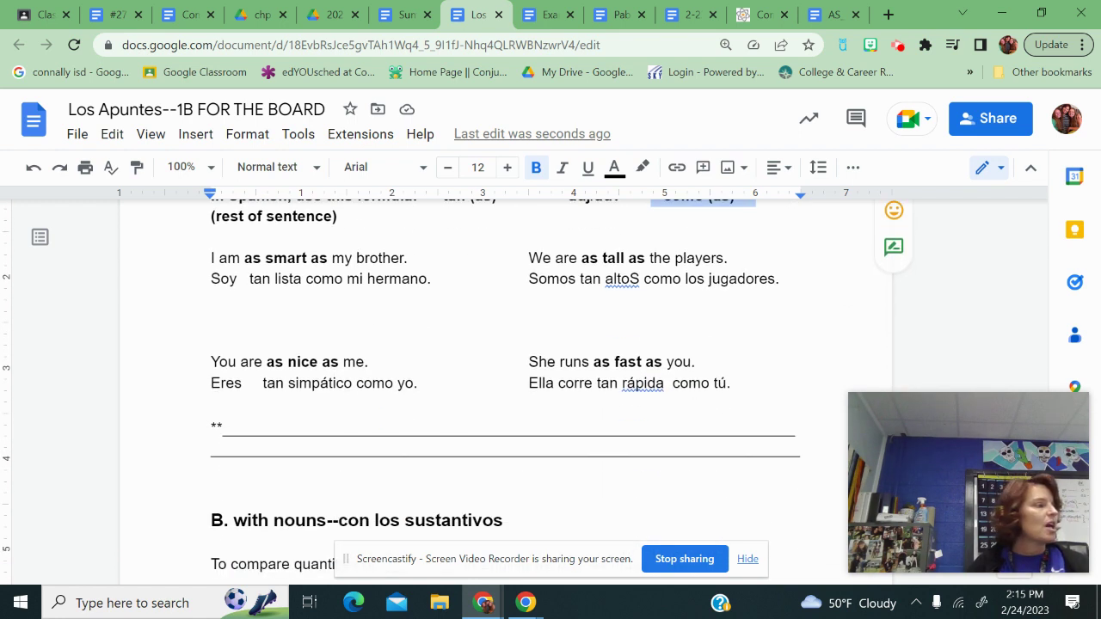